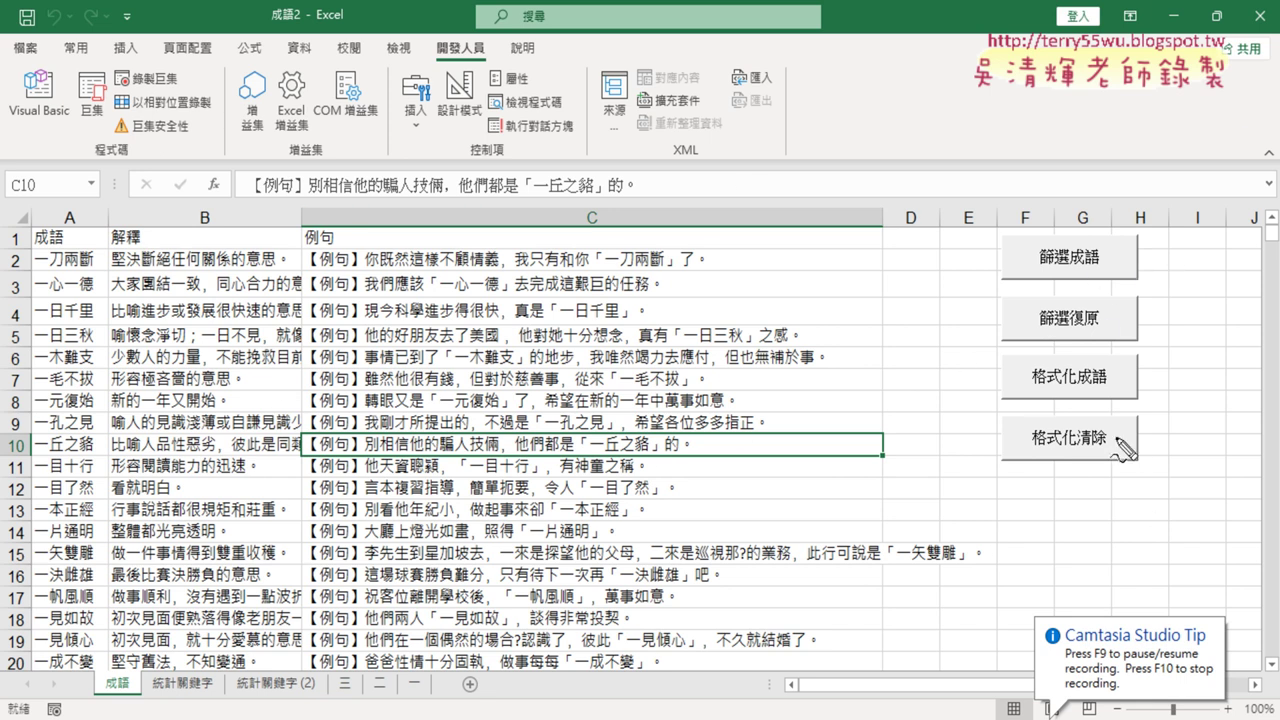
- Open Bing's 聊天 page in a new Edge tab with an empty prompt box
mouse_move(1072, 498)
mouse_down()
mouse_move(946, 489)
mouse_move(1270, 330)
mouse_move(1085, 522)
mouse_up()
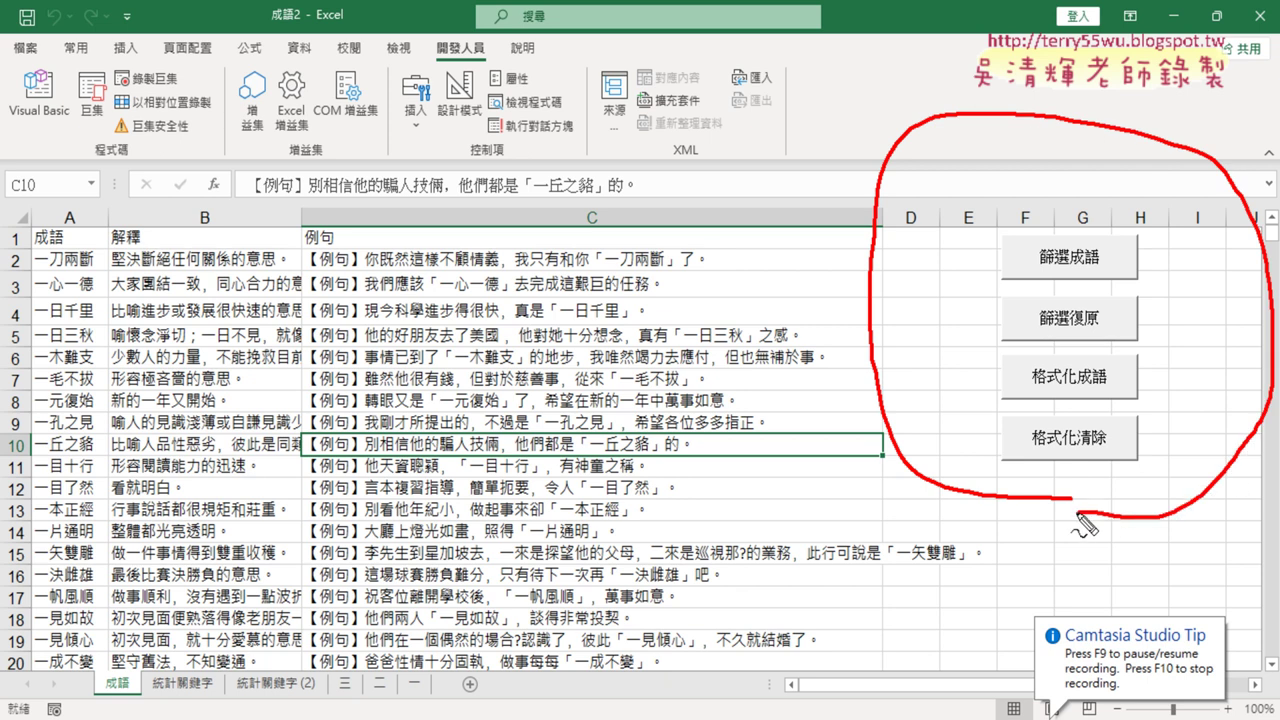
mouse_move(762, 80)
mouse_down()
mouse_move(878, 152)
mouse_move(836, 156)
mouse_up()
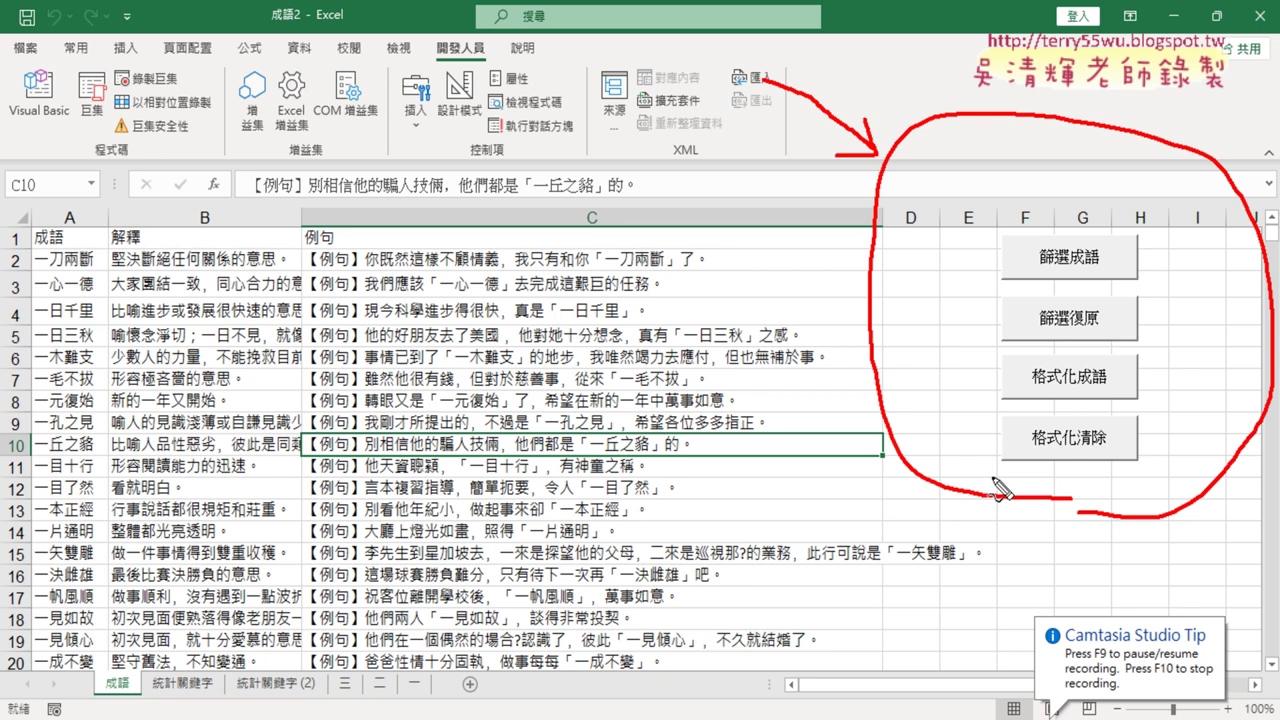
key(Escape)
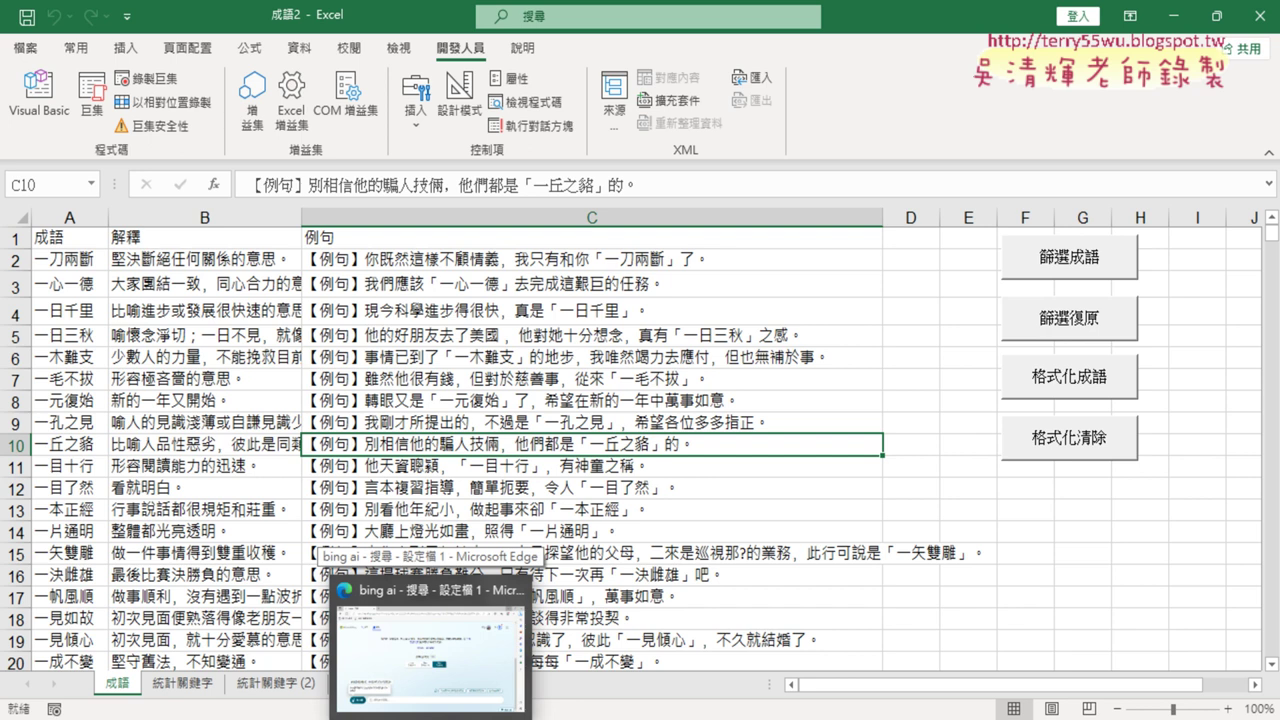
click(430, 660)
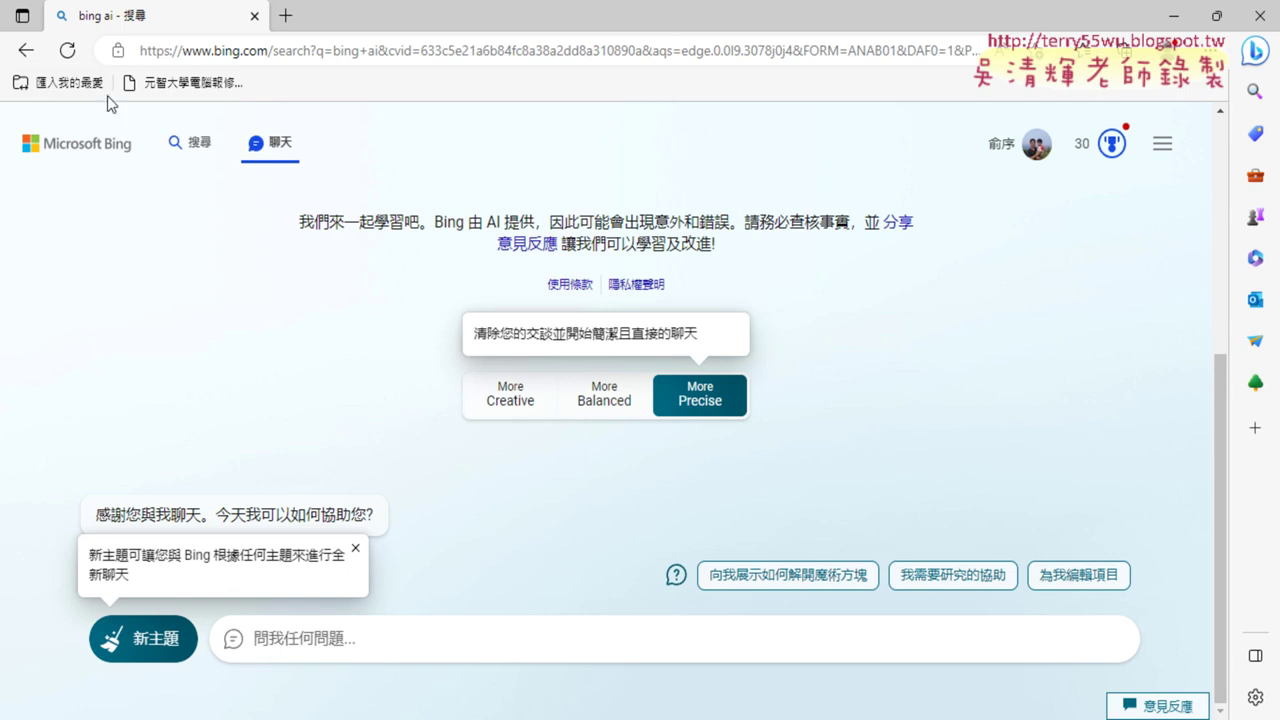
click(100, 148)
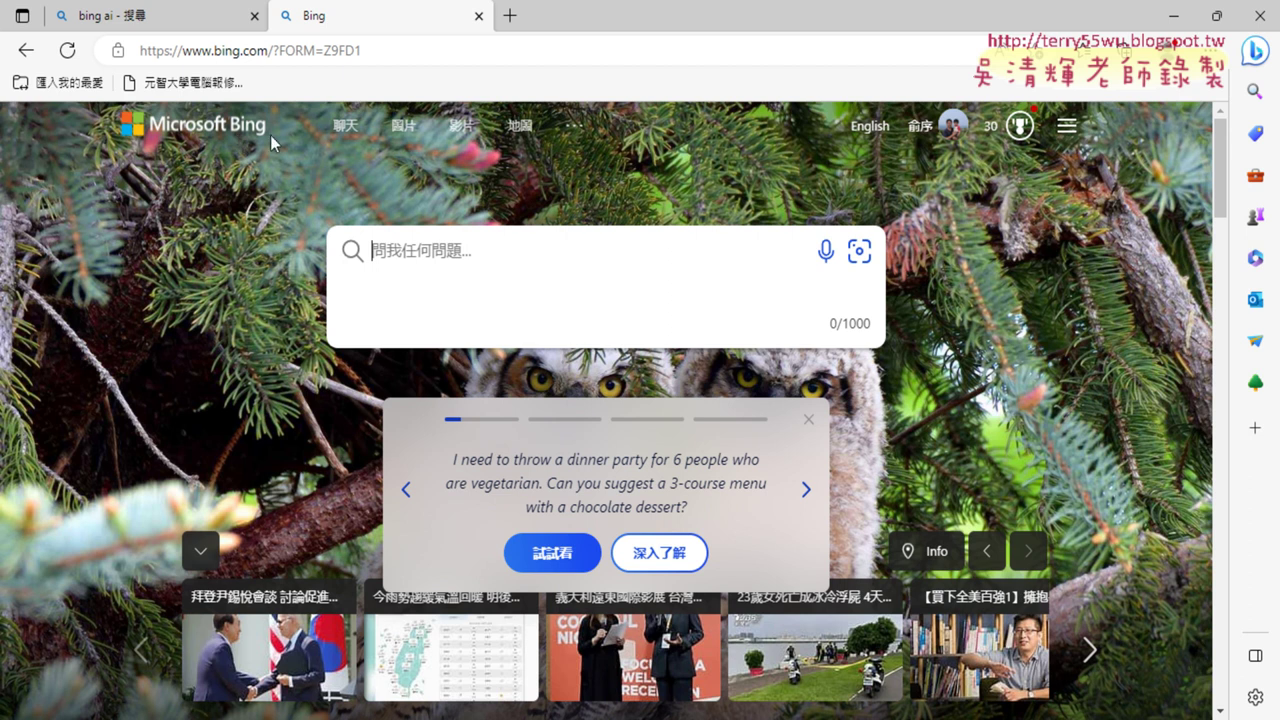
click(343, 126)
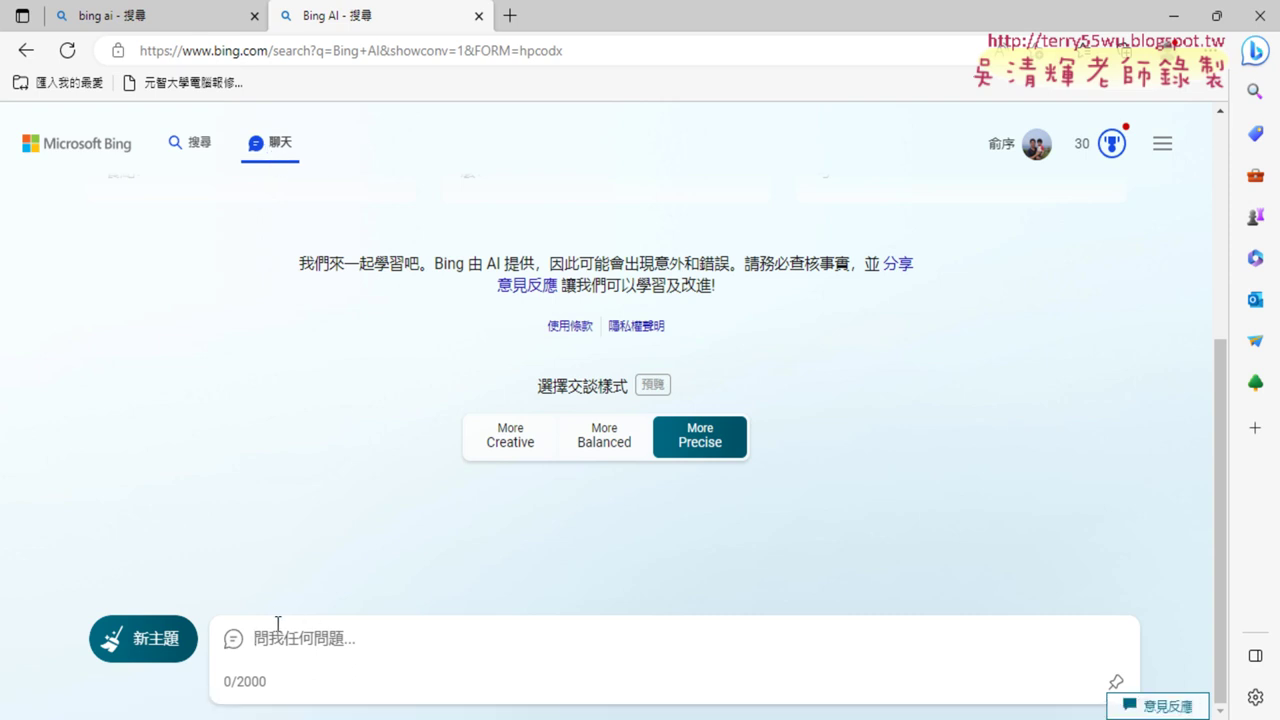
click(500, 450)
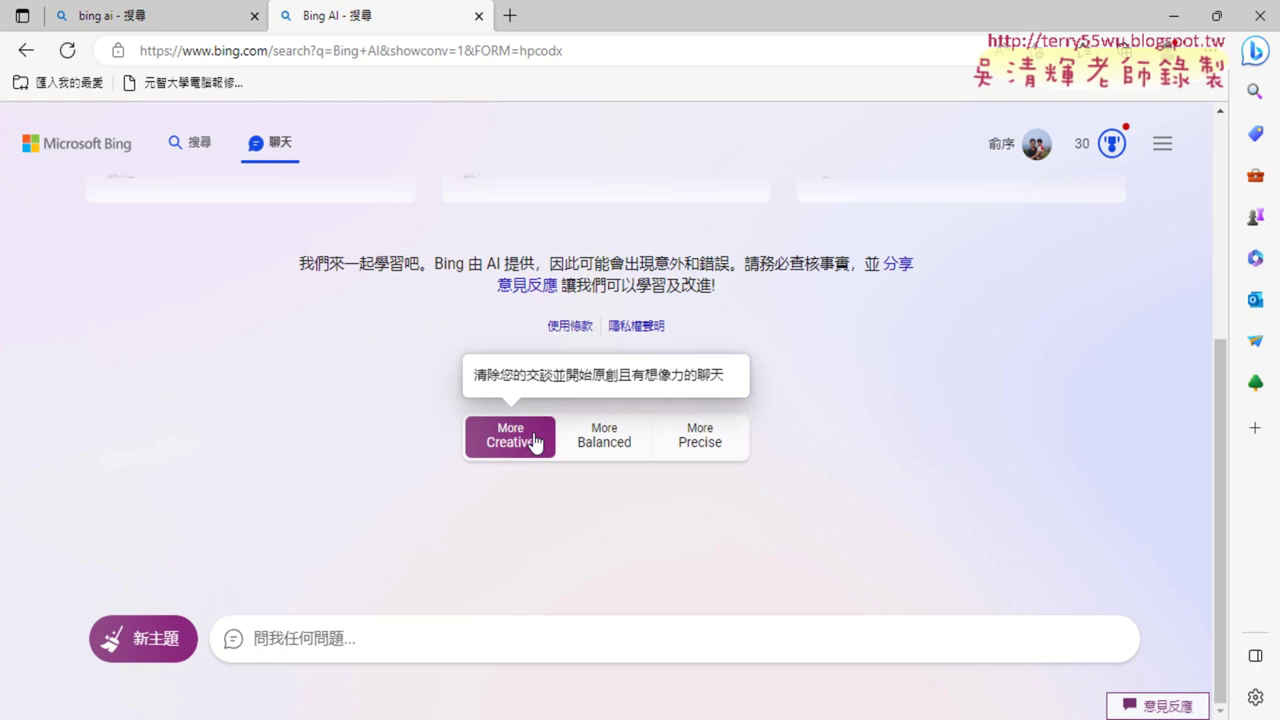
click(613, 451)
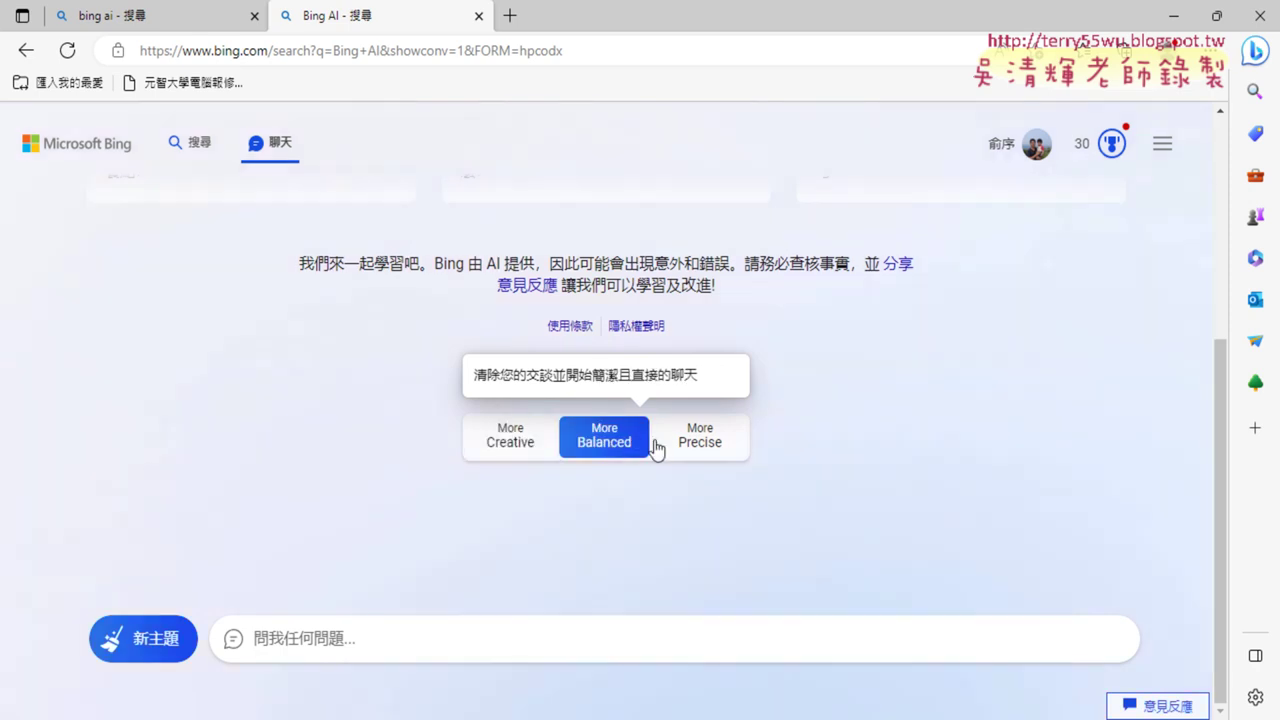
click(710, 450)
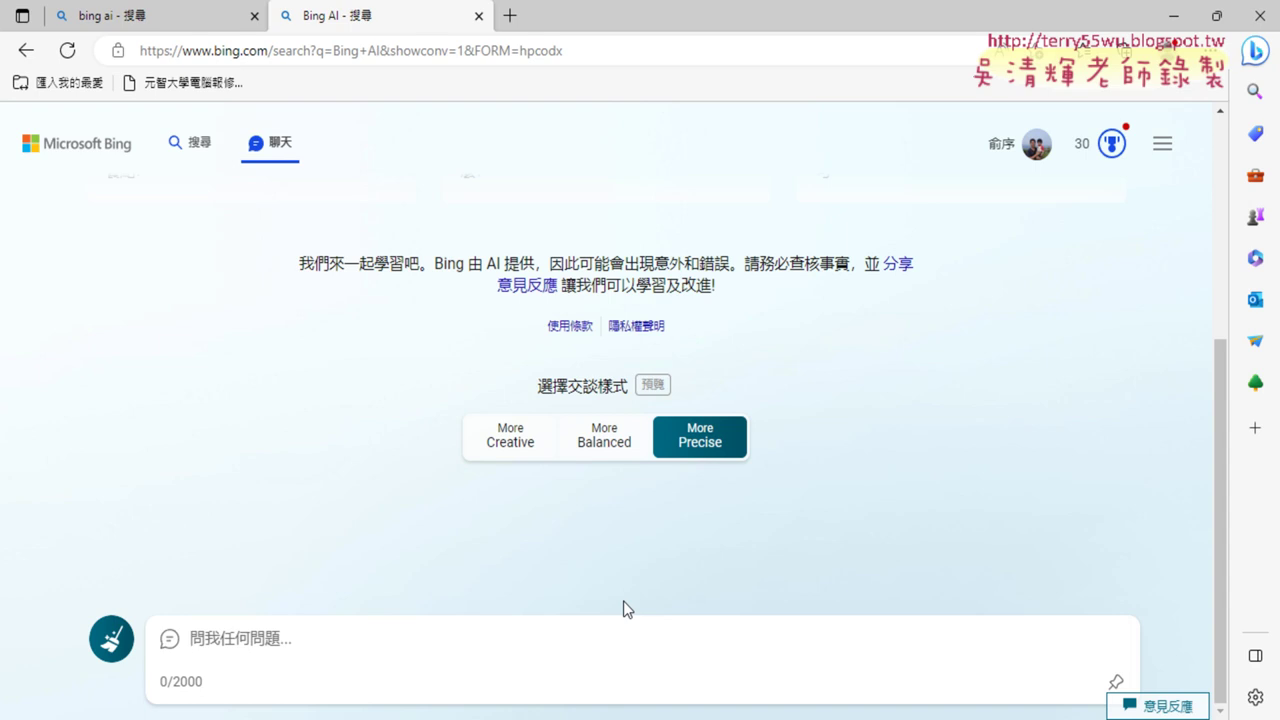
- Ask Bing Chat '請問如何在EXCEL裡查詢資料'
text(請問)
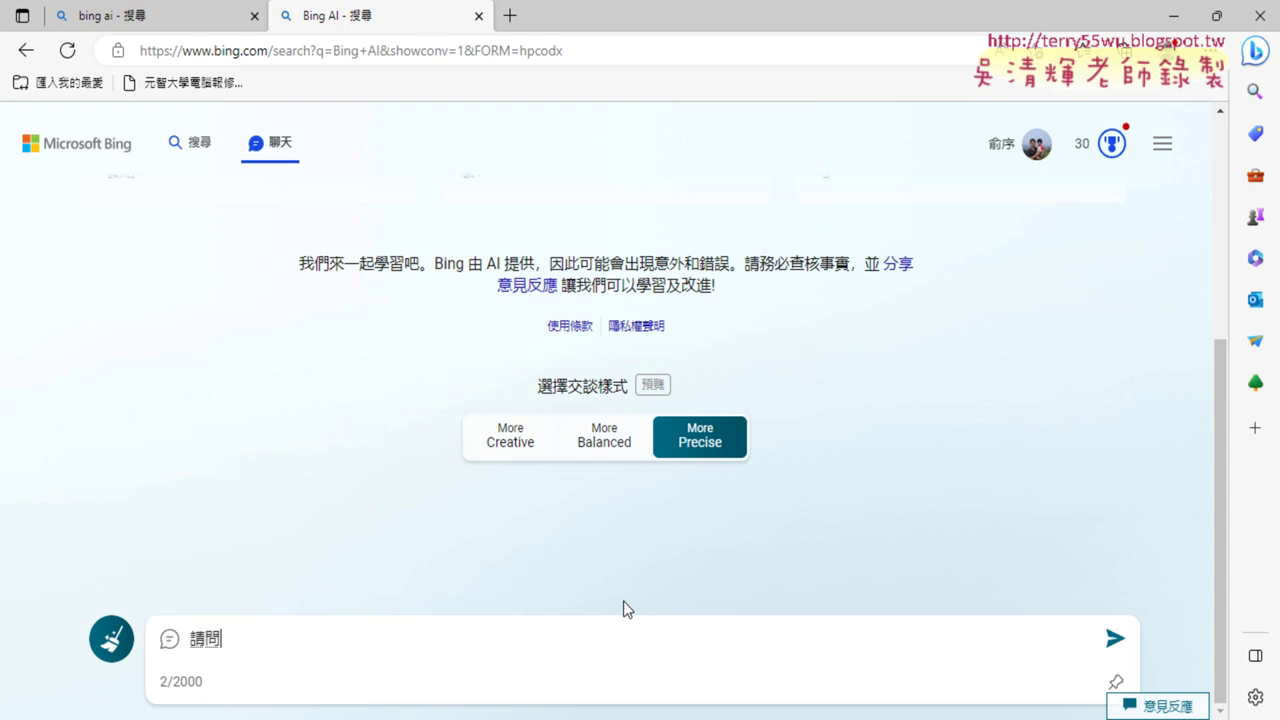
text(如何在)
text(EXCELㄌㄧ)
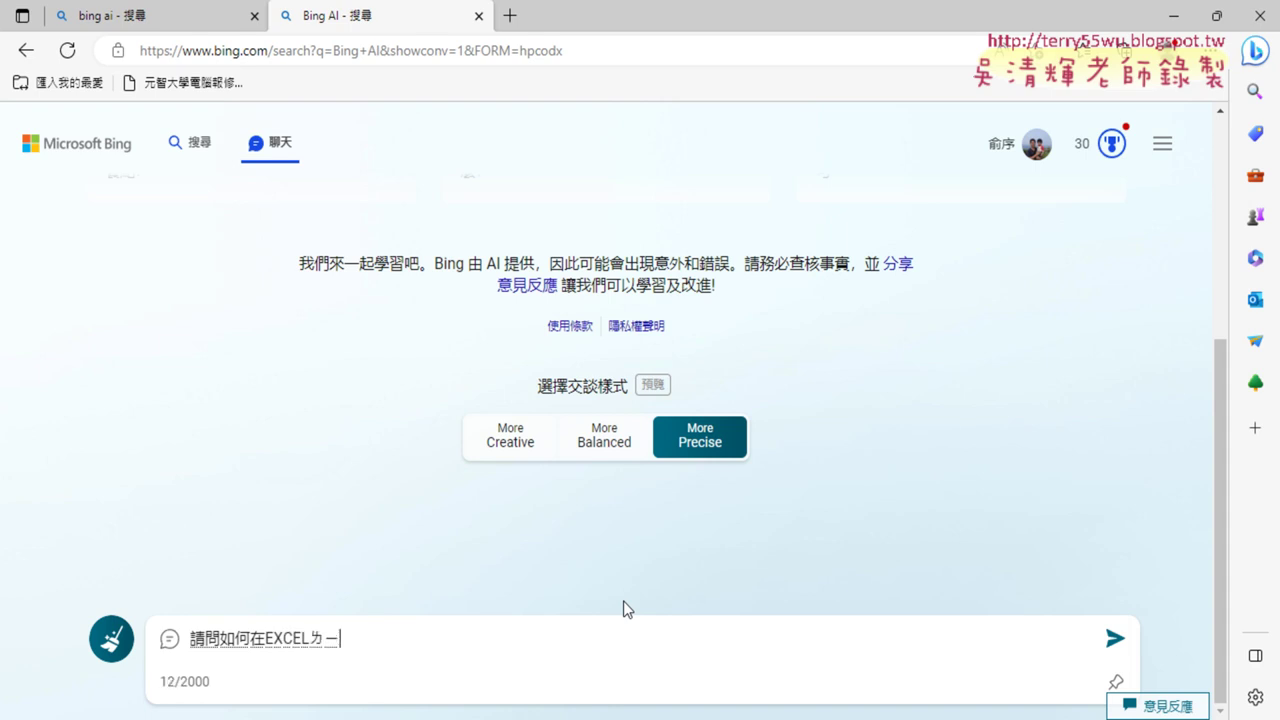
text(裡查詢)
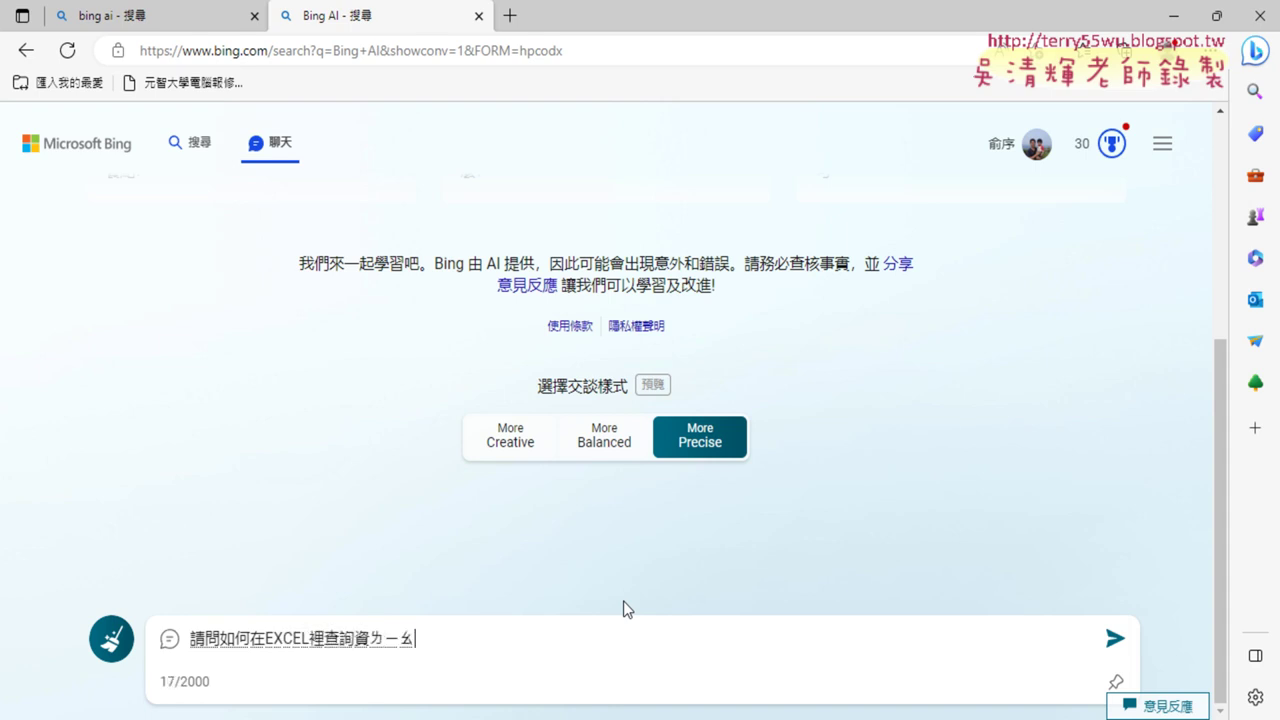
text(資料)
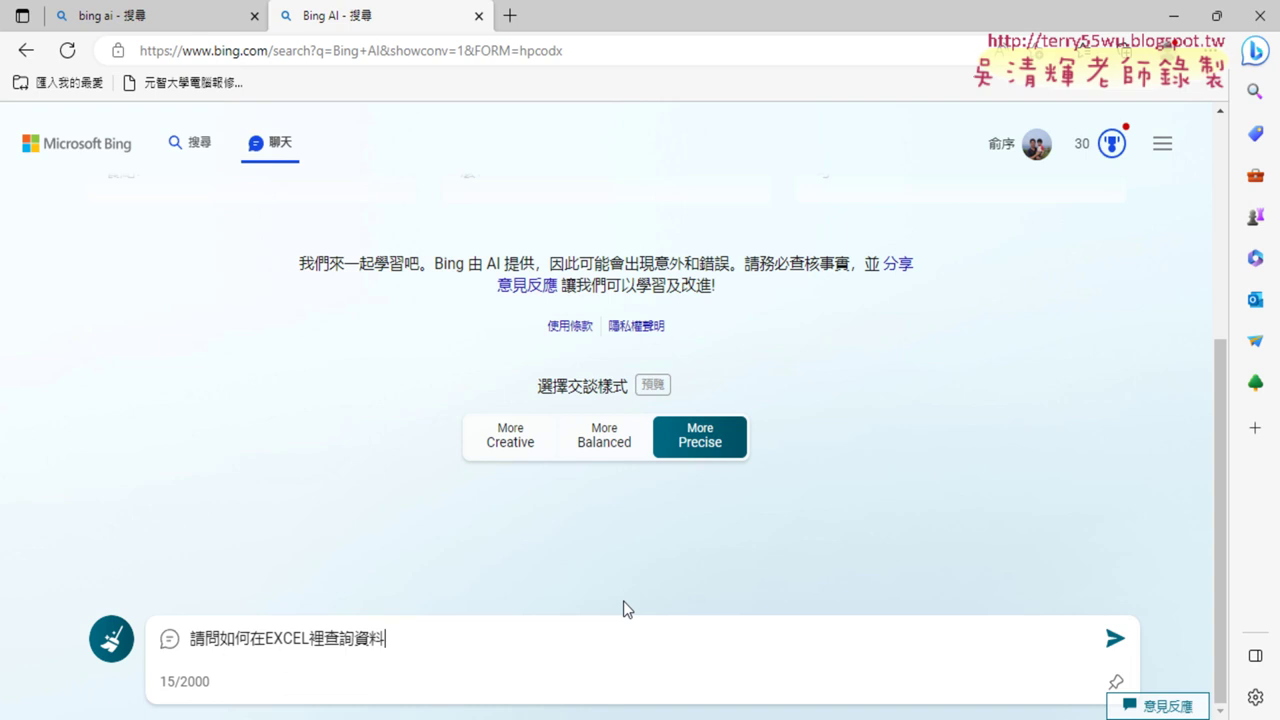
key(Return)
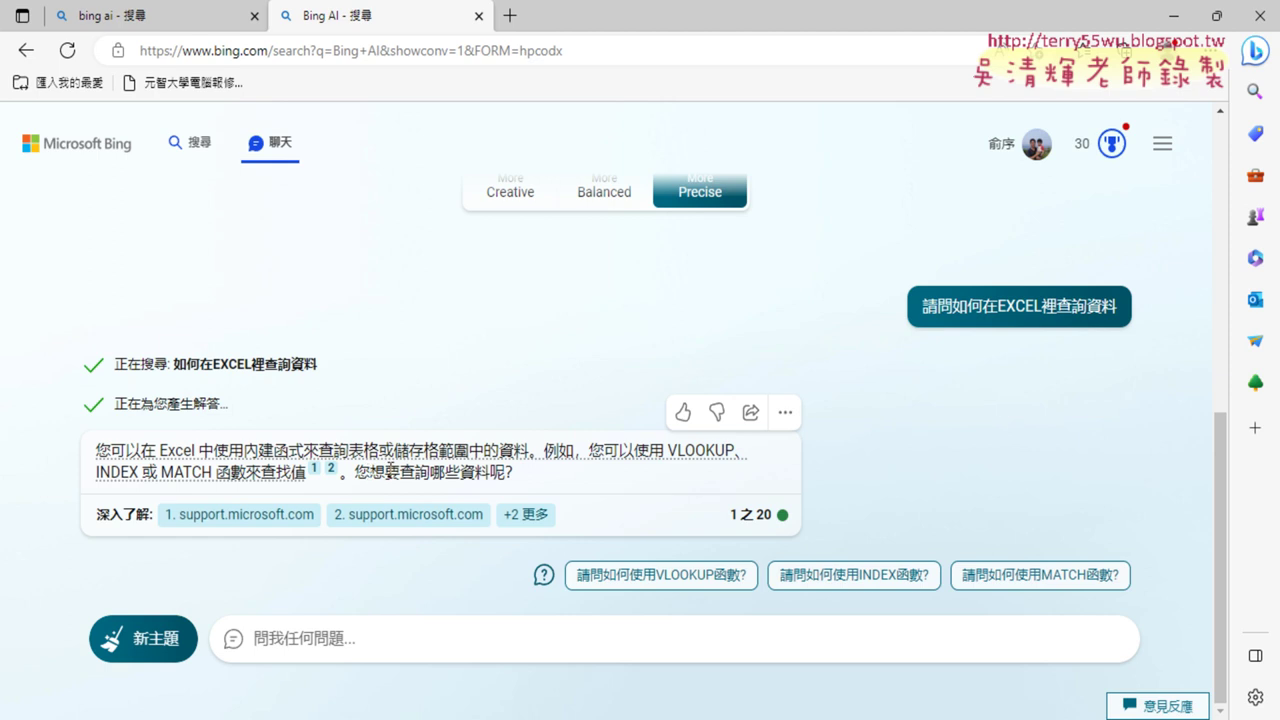
- Reuse the earlier question with 用篩選功能 inserted, asking '請問如何在EXCEL裡用篩選功能查詢資料'
drag(919, 305, 1118, 306)
key(ctrl+c)
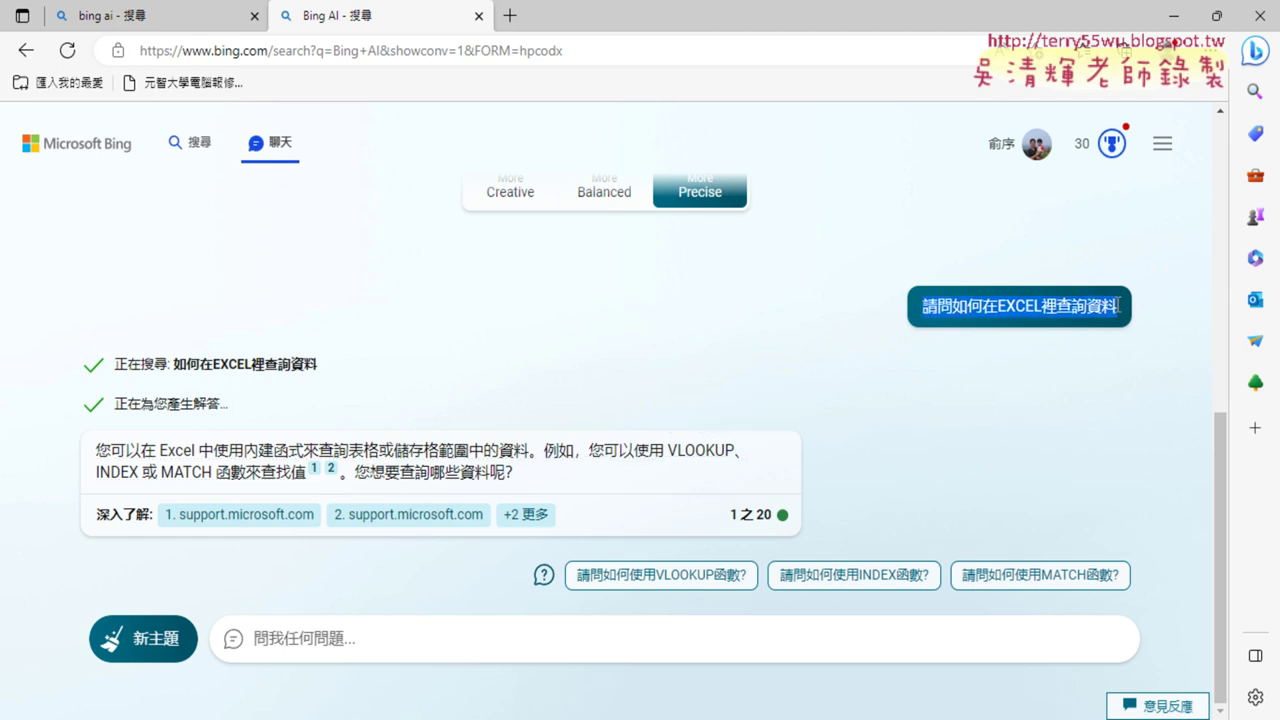
click(460, 640)
key(ctrl+v)
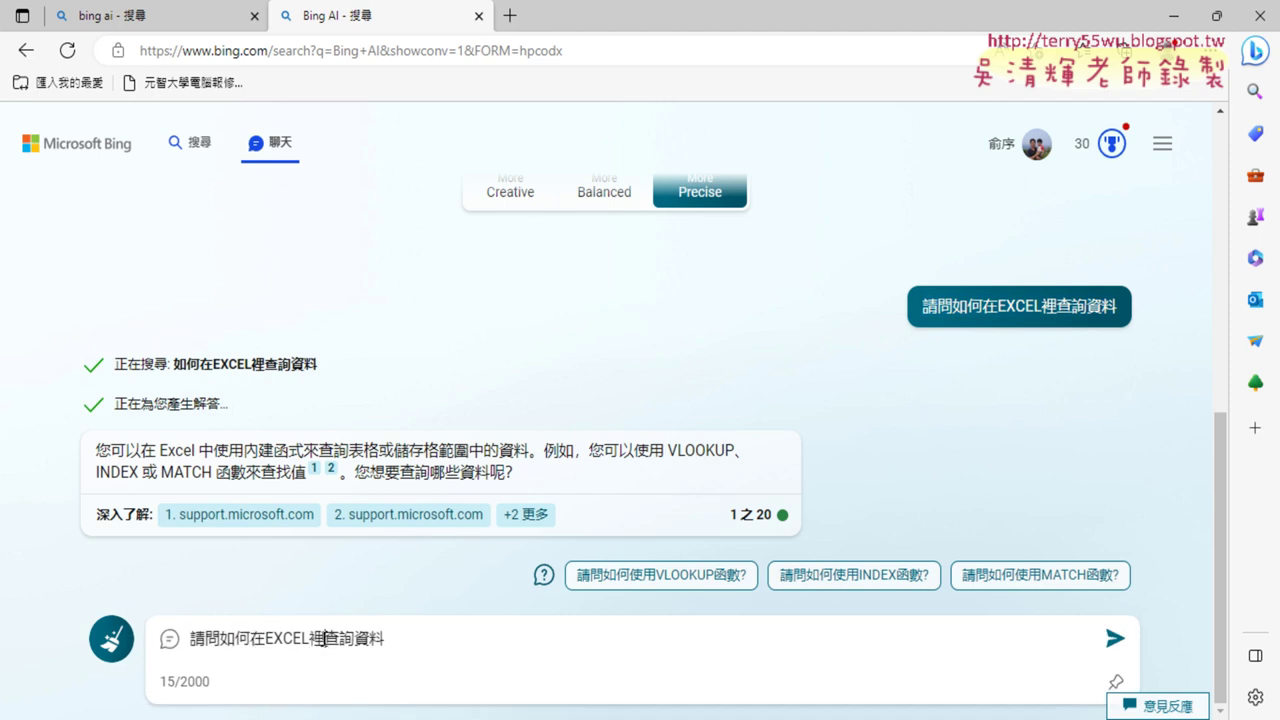
click(323, 638)
text(用)
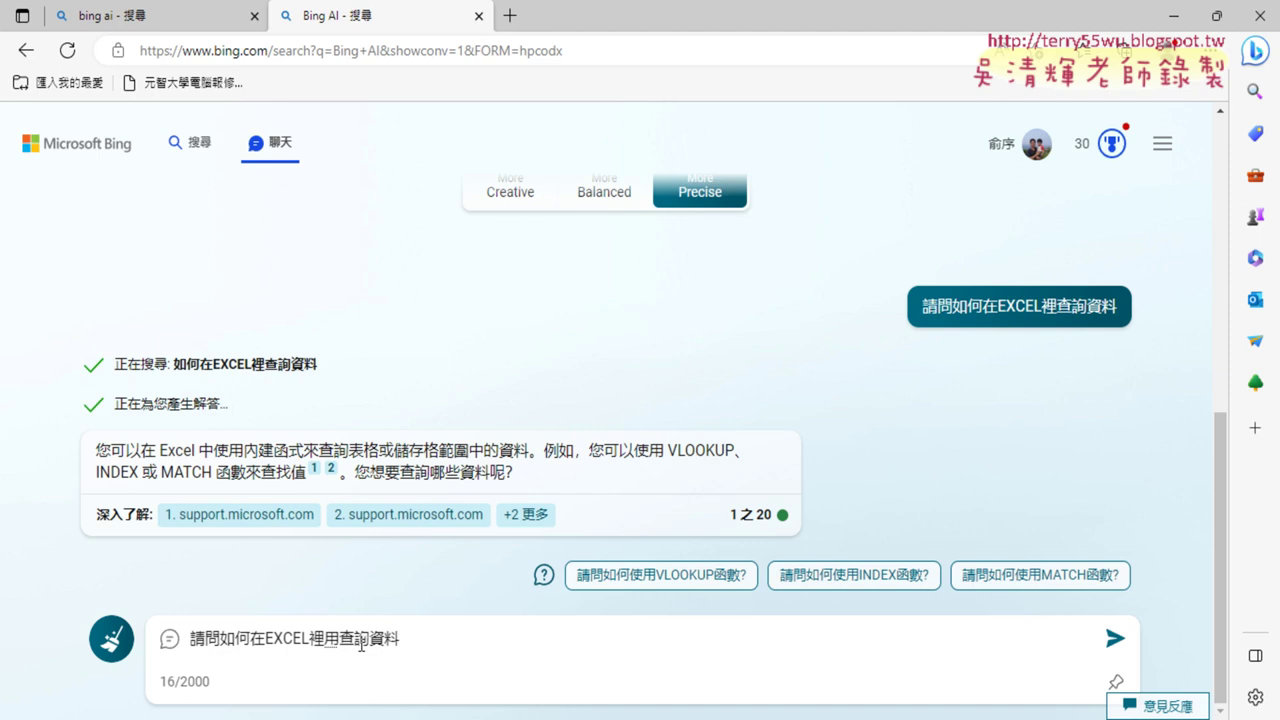
text(篩選)
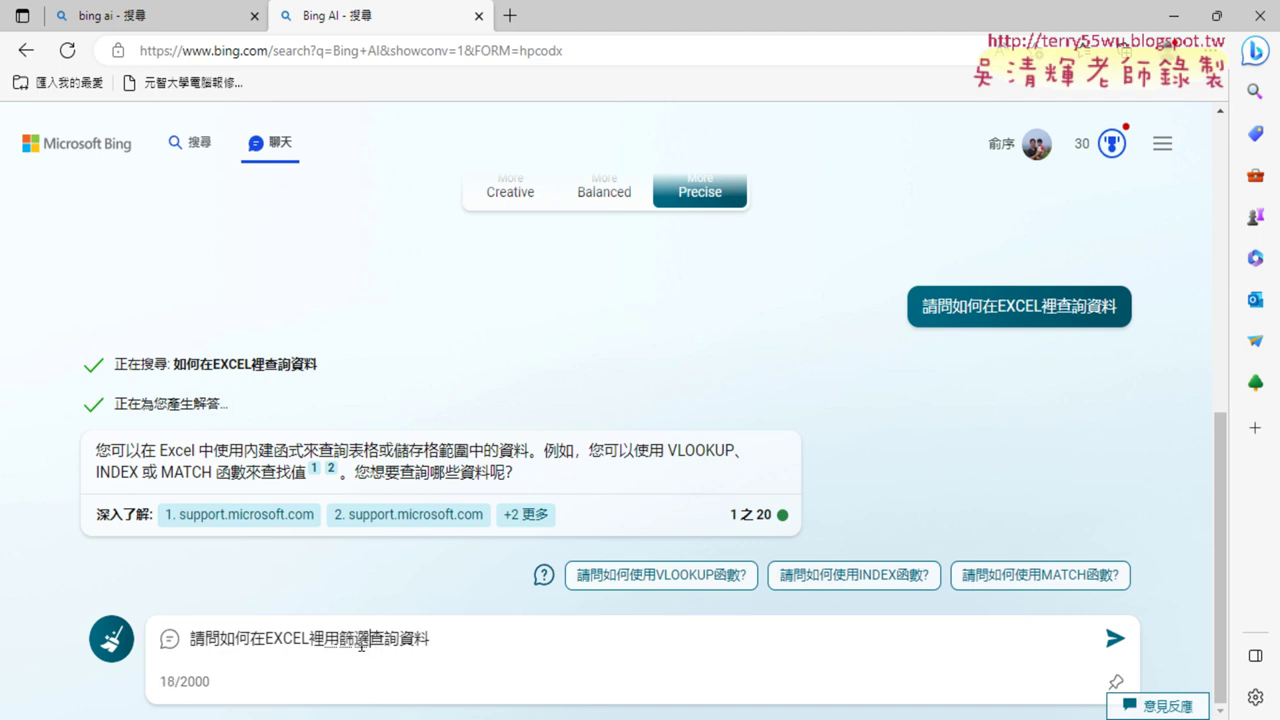
text(功能)
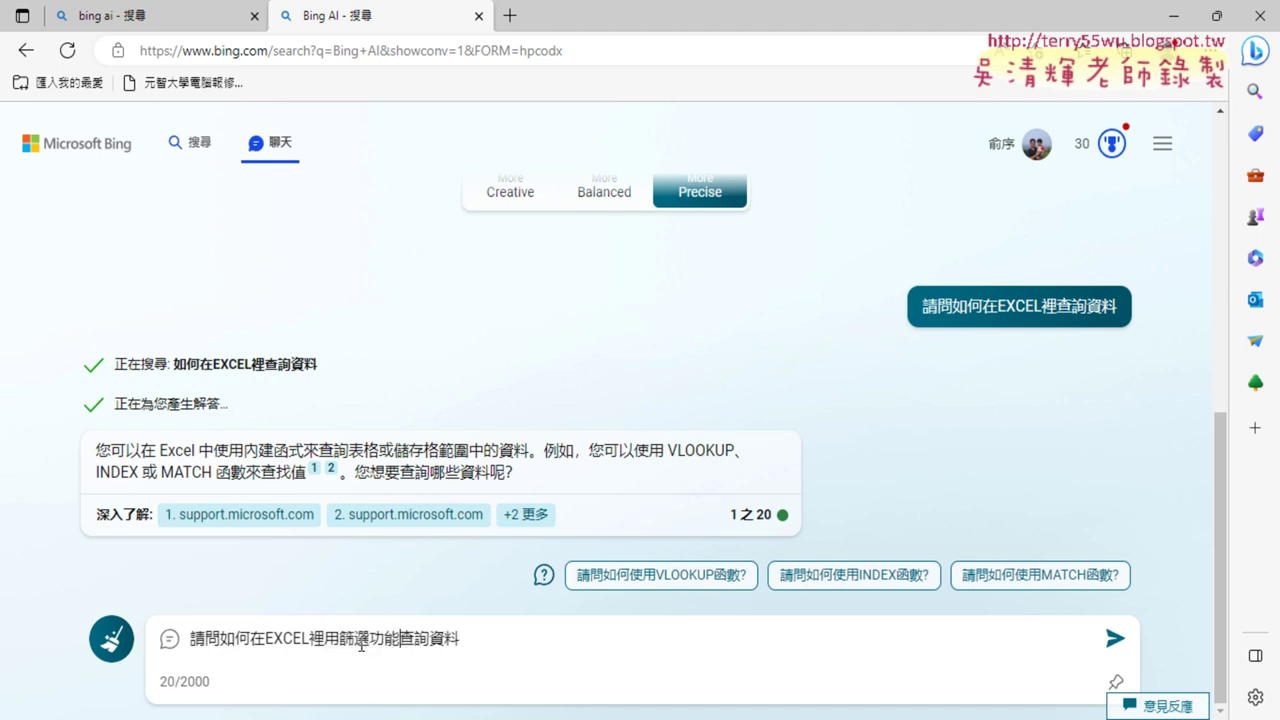
key(Return)
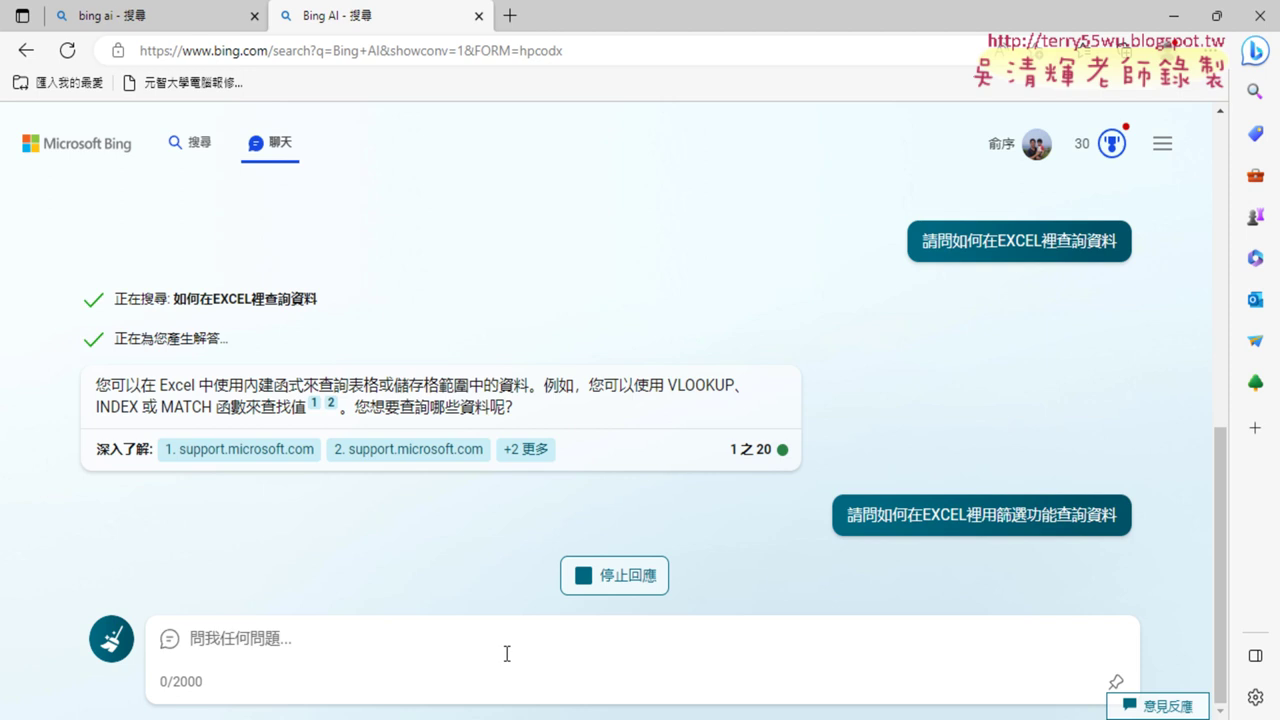
drag(982, 515, 1057, 515)
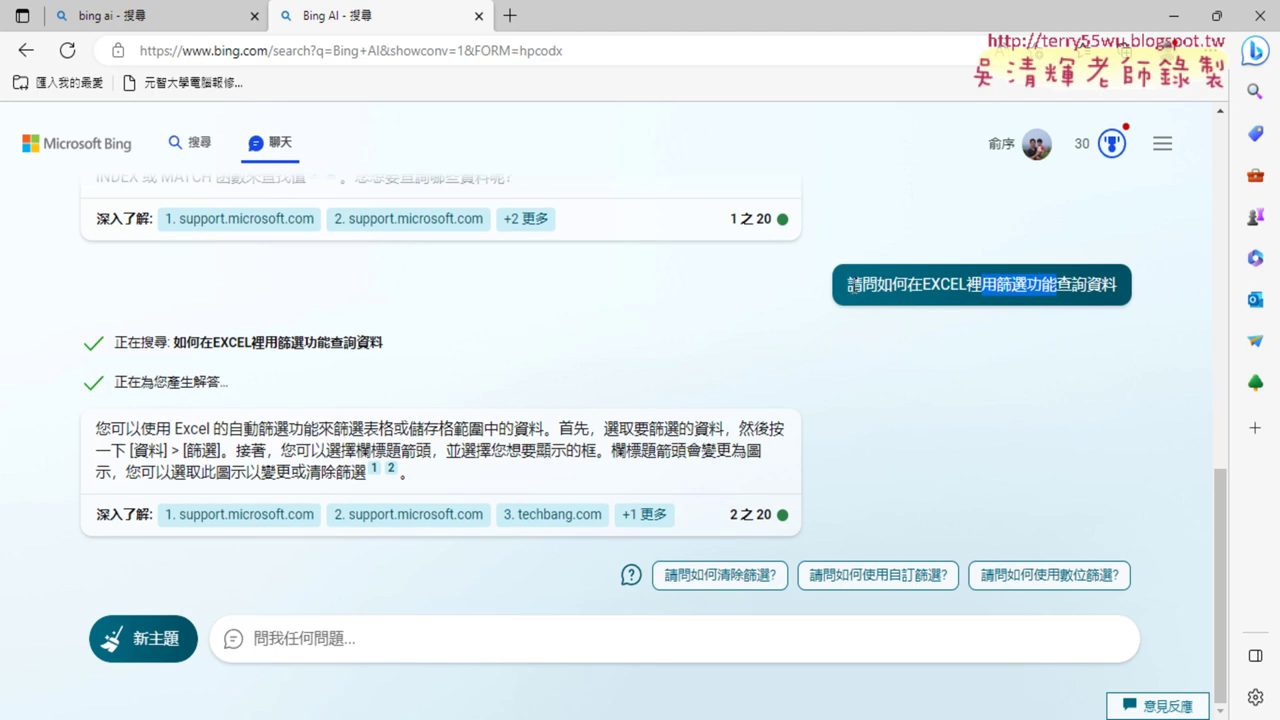
drag(849, 285, 1117, 287)
key(ctrl+c)
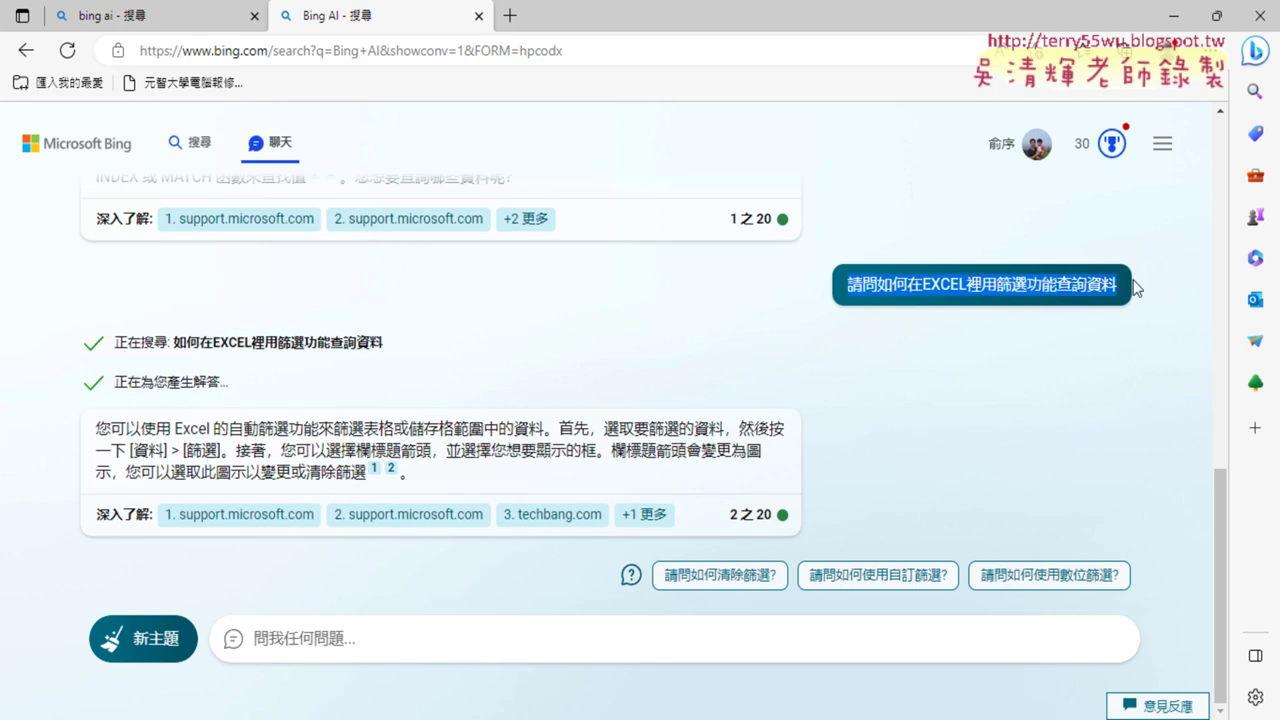
- Edit the pasted filter question to begin with 幫我 and end with 並寫成VBA程式
click(326, 645)
key(ctrl+v)
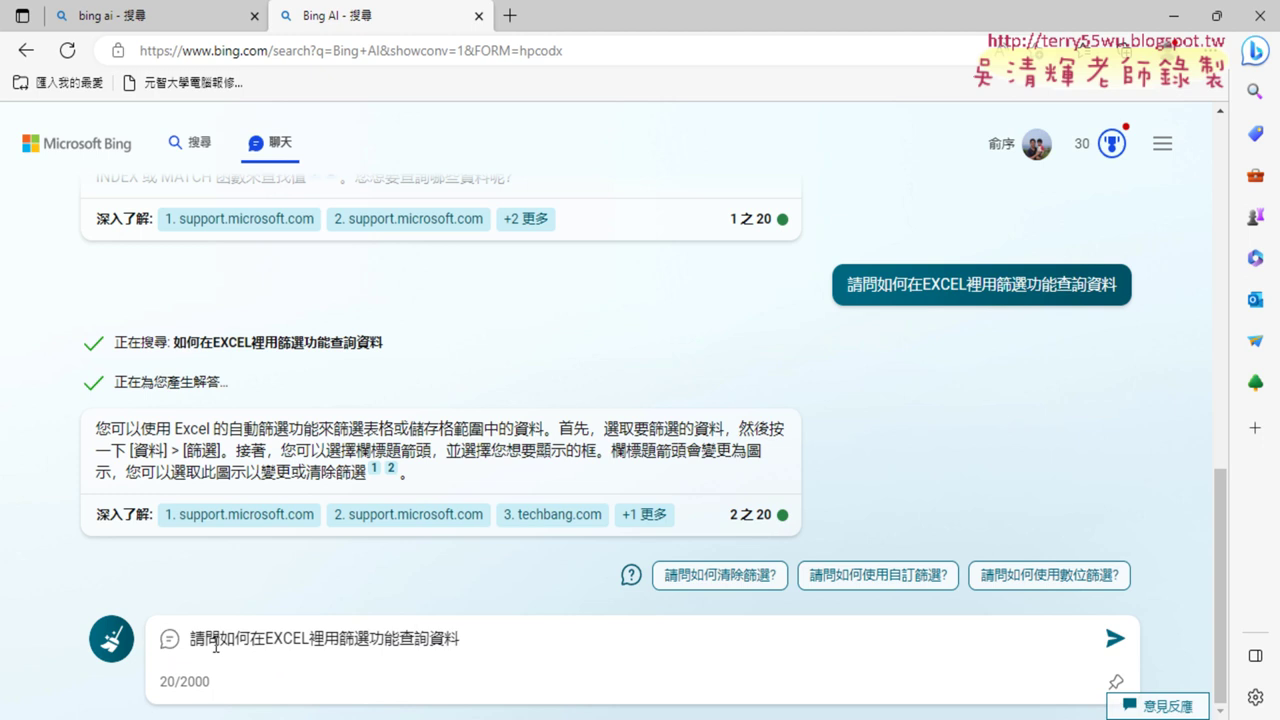
double_click(215, 640)
key(BackSpace)
text(幫我)
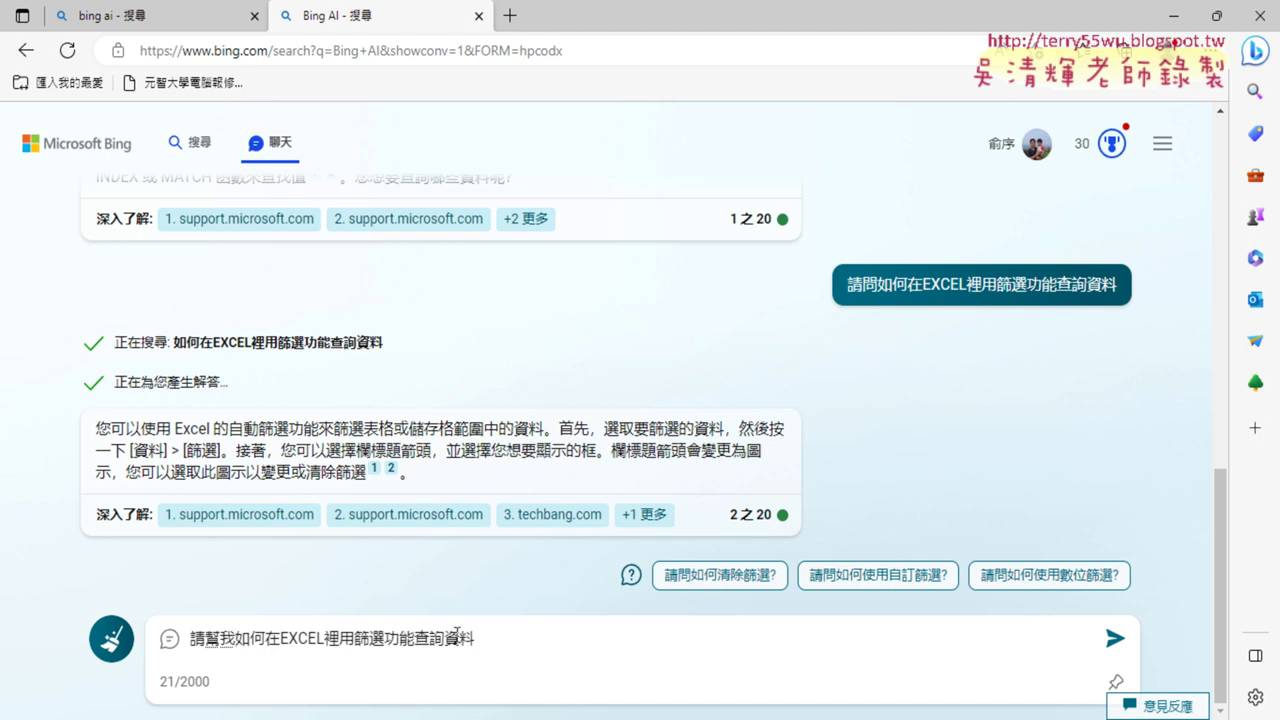
click(490, 638)
text(並)
text(ㄒㄧ)
text(寫成VBAㄔㄥ)
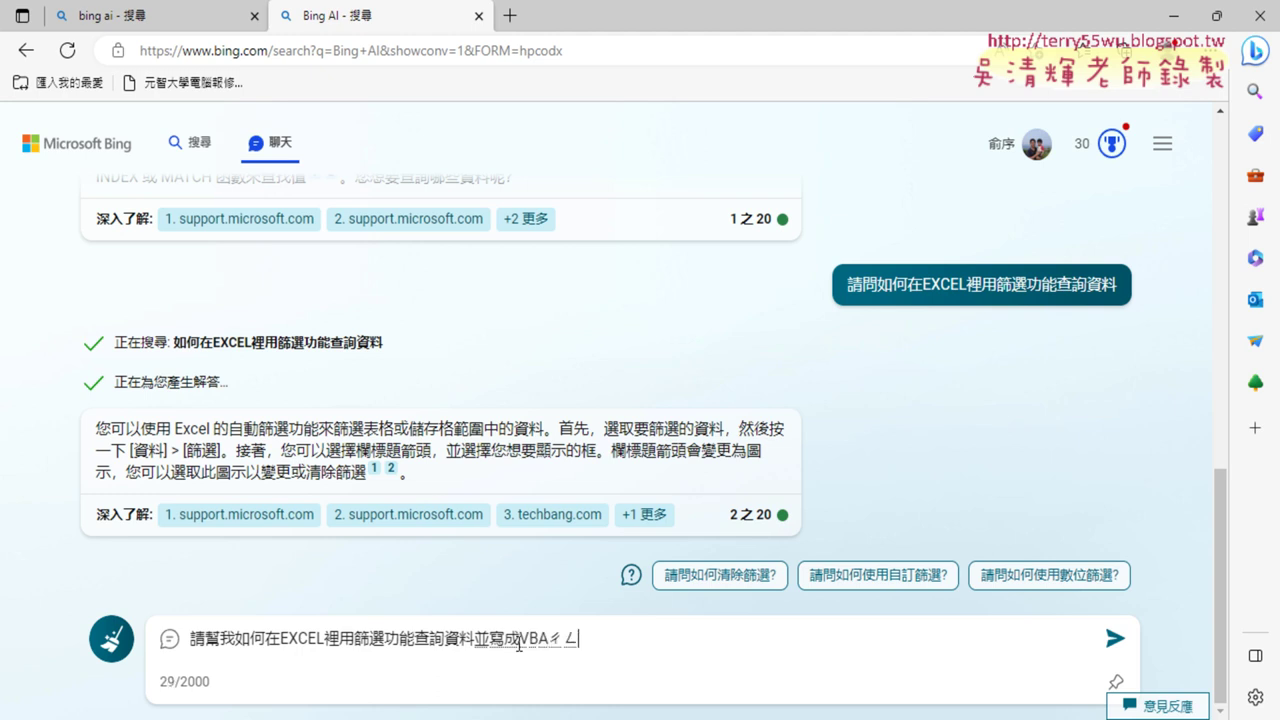
text(城市)
key(Left)
key(Left)
key(Down)
key(Down)
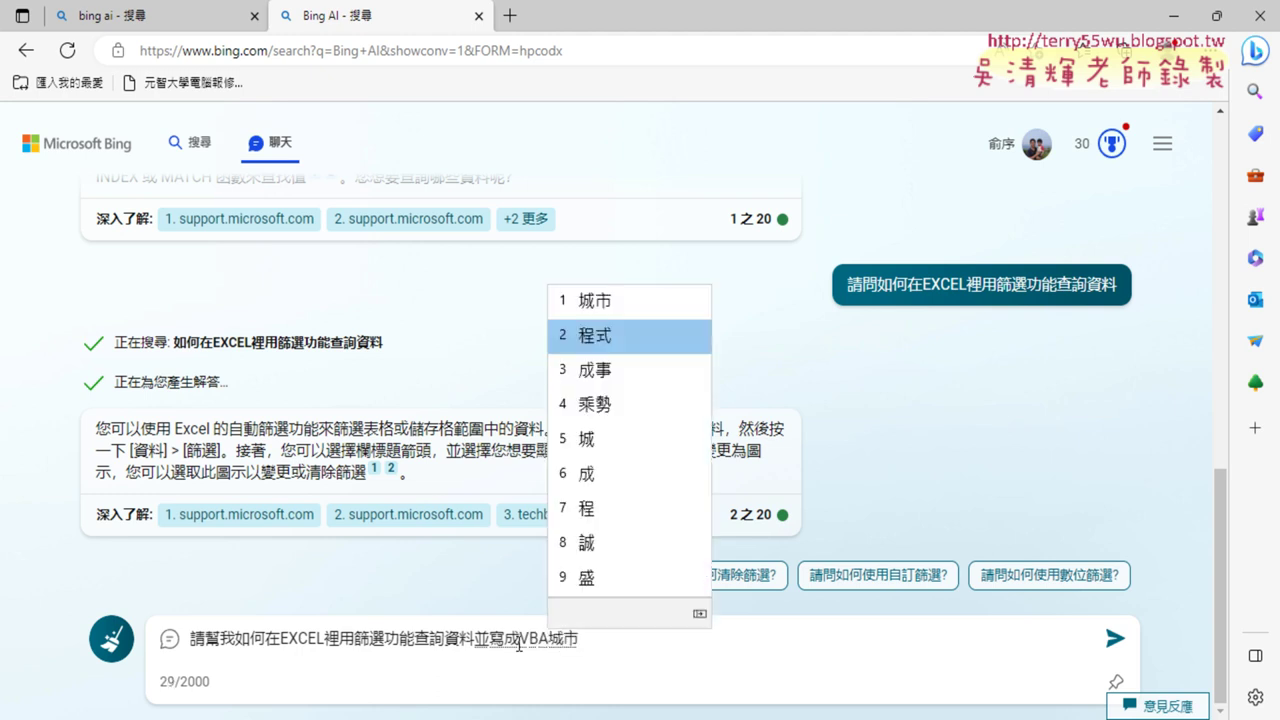
key(Return)
key(Return)
key(Return)
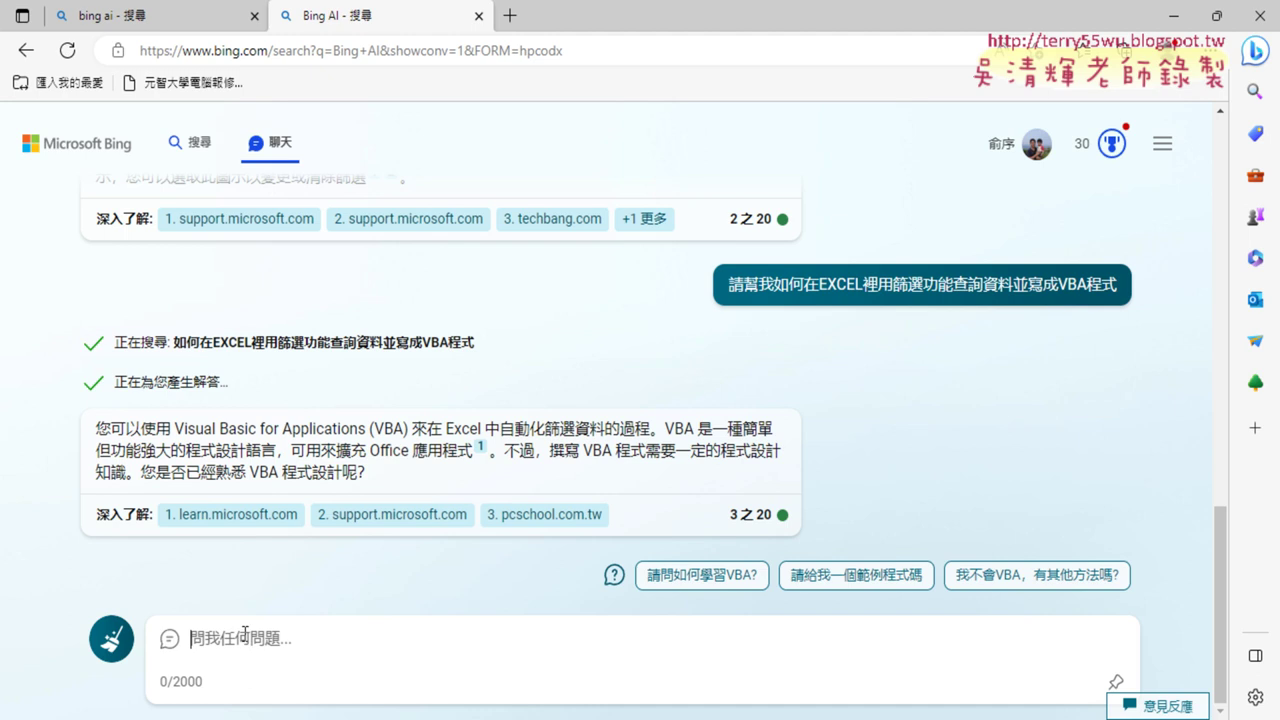
- Reply 是 to get the FilterData macro, then minimize the browser to return to Excel
text(是)
key(Return)
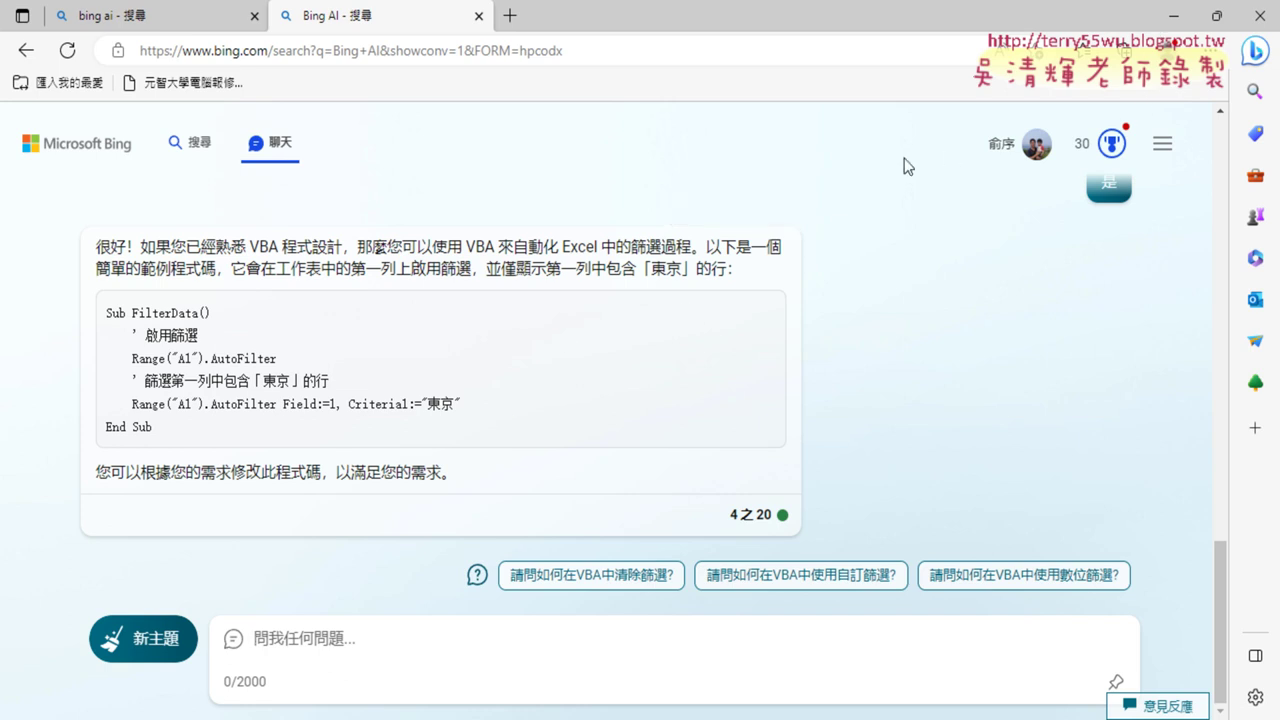
click(1172, 18)
- Run the 篩選成語 macro with keyword 九, leaving 8 of 1185 idioms shown
click(759, 463)
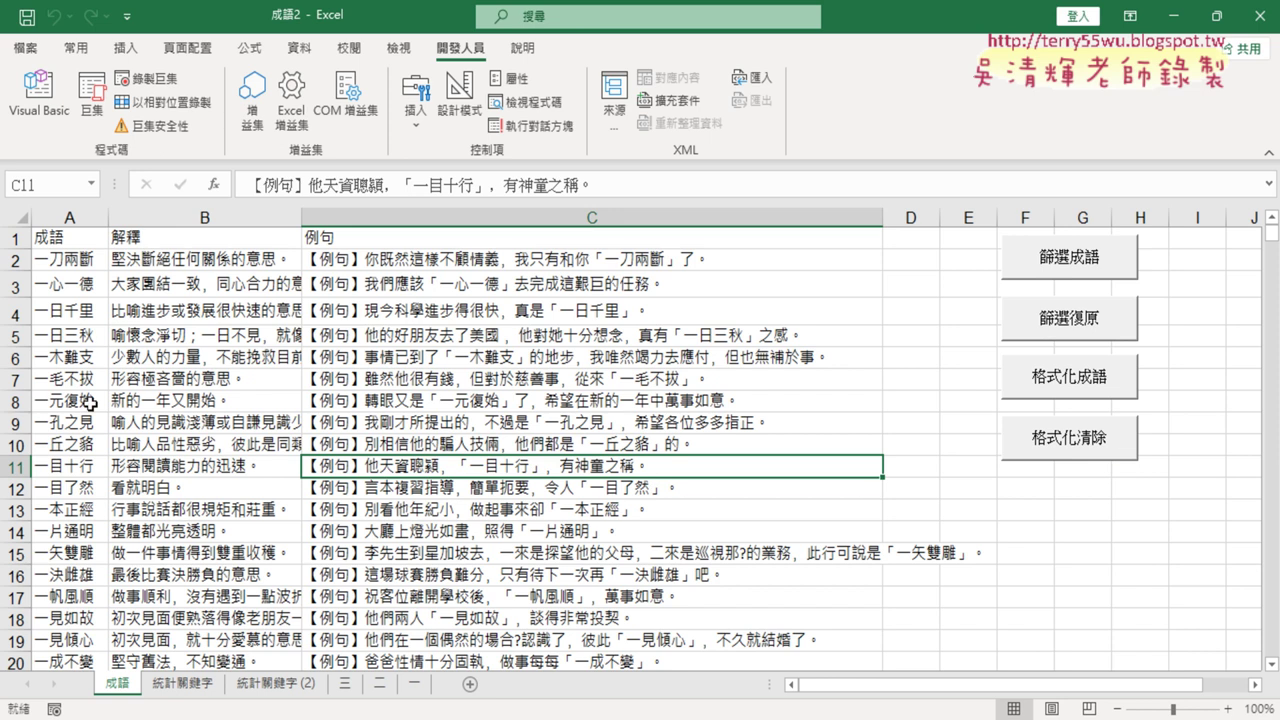
click(300, 49)
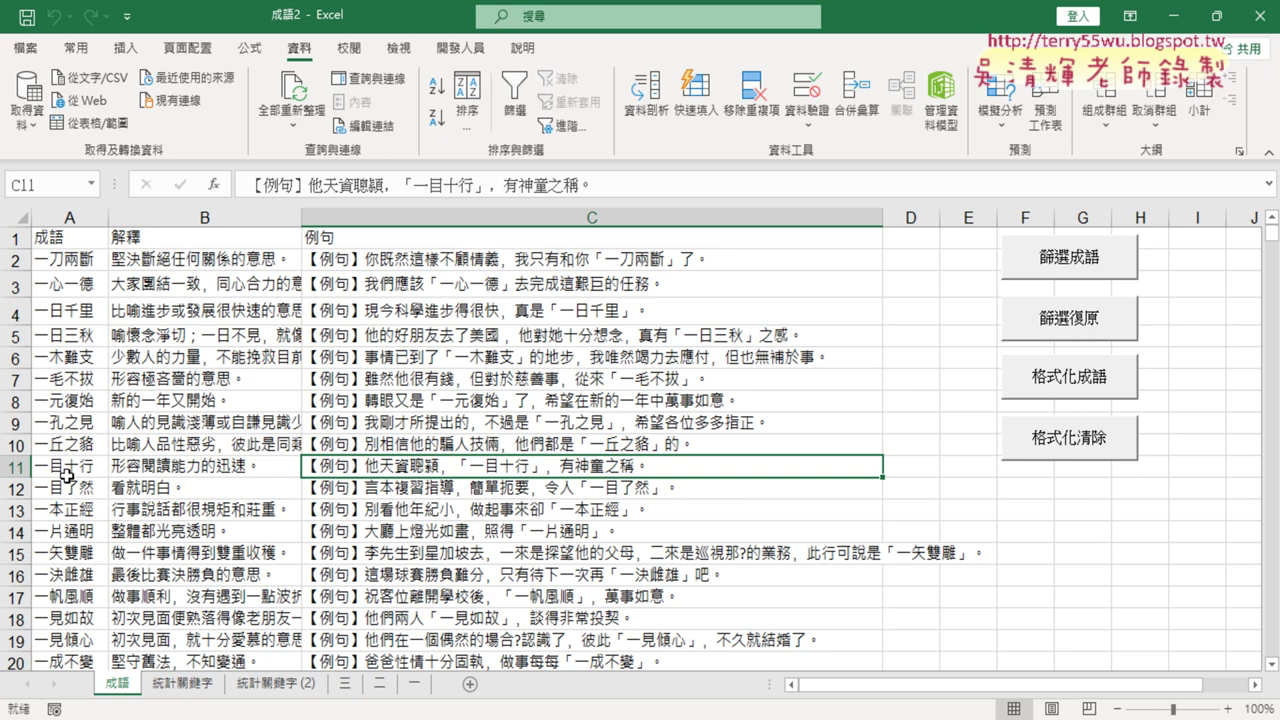
click(1071, 262)
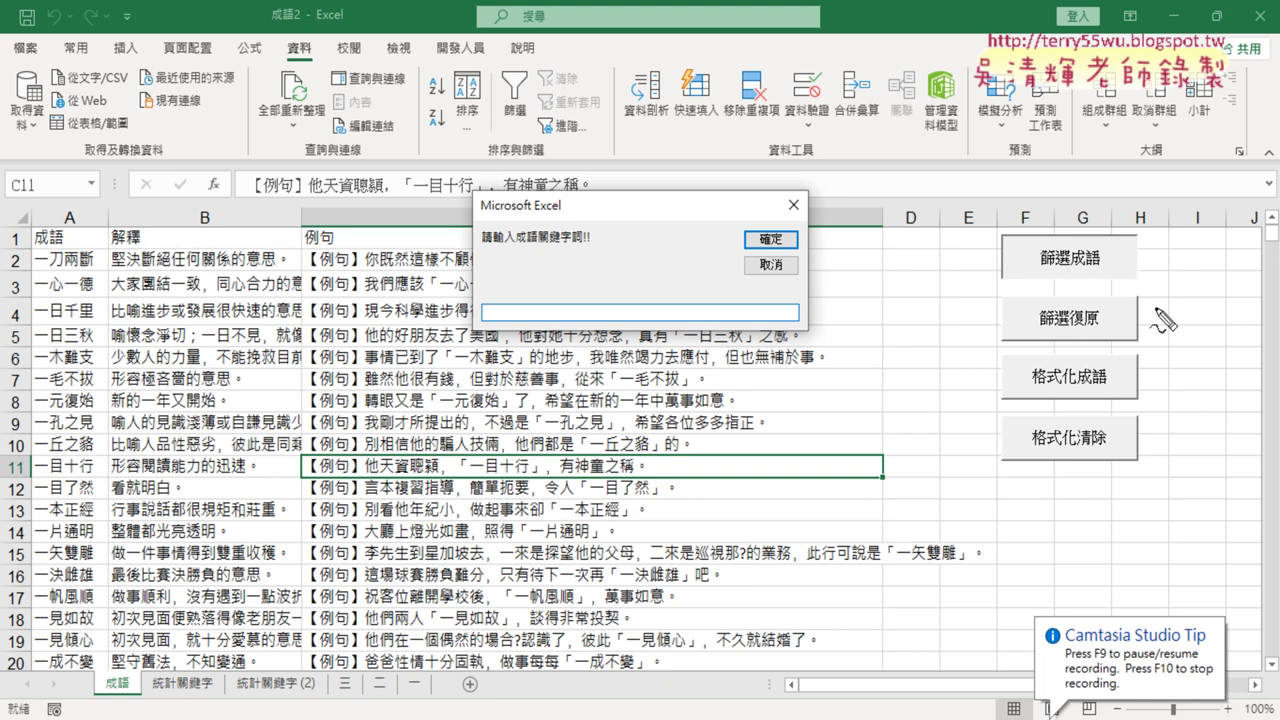
drag(457, 180, 455, 350)
mouse_move(457, 183)
mouse_down()
mouse_move(642, 195)
mouse_move(641, 245)
mouse_up()
drag(481, 252, 598, 262)
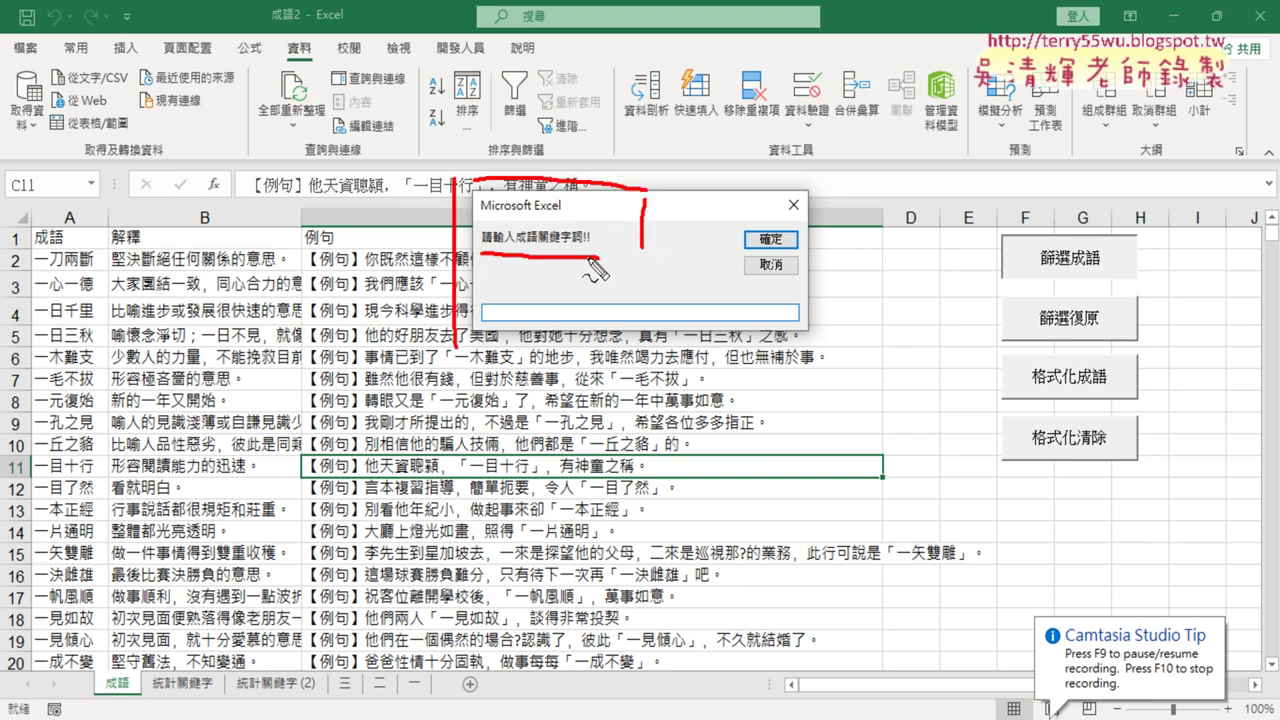
key(Escape)
text(九)
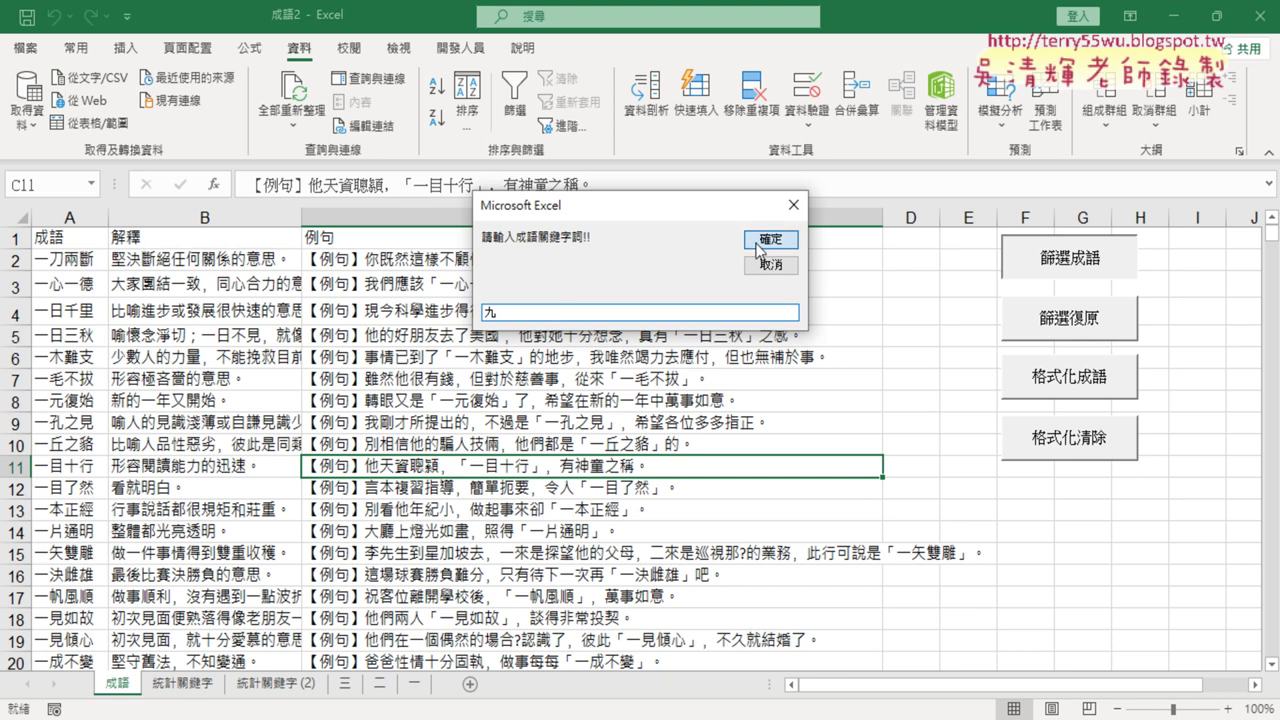
click(770, 240)
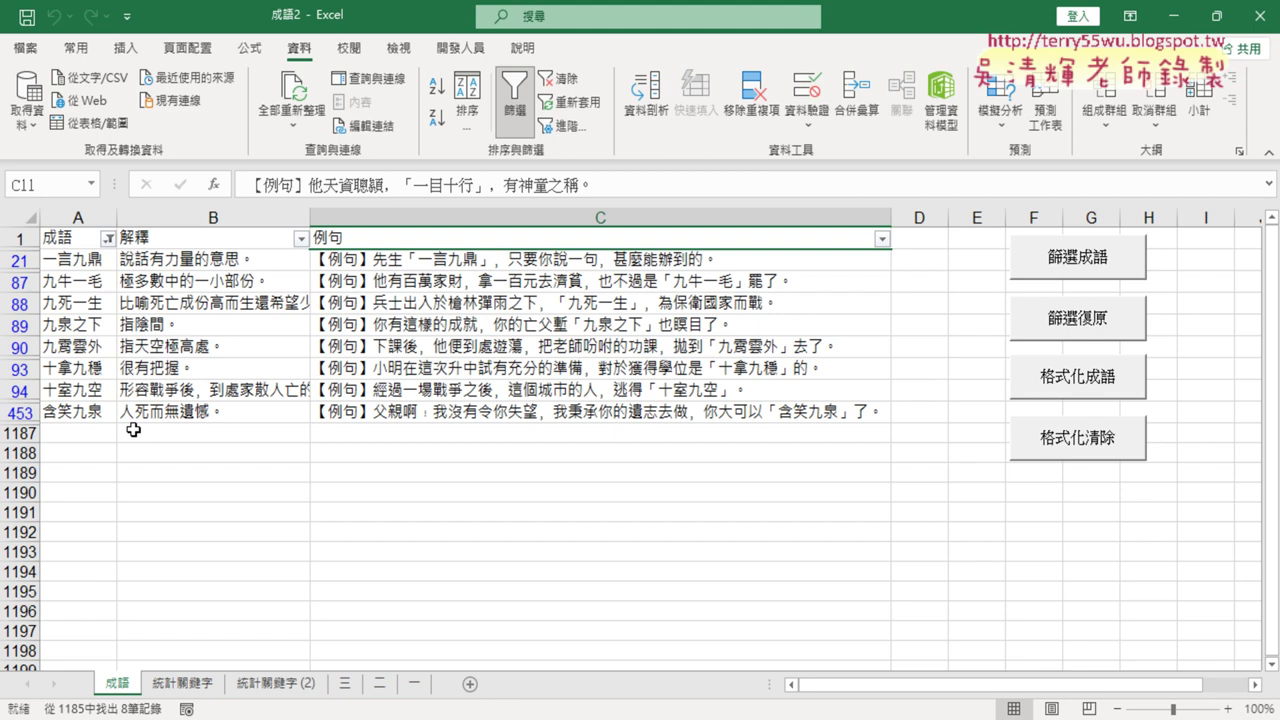
- Reset with 篩選復原, filter idioms by 八, then reset to all 1185 idioms
click(1080, 328)
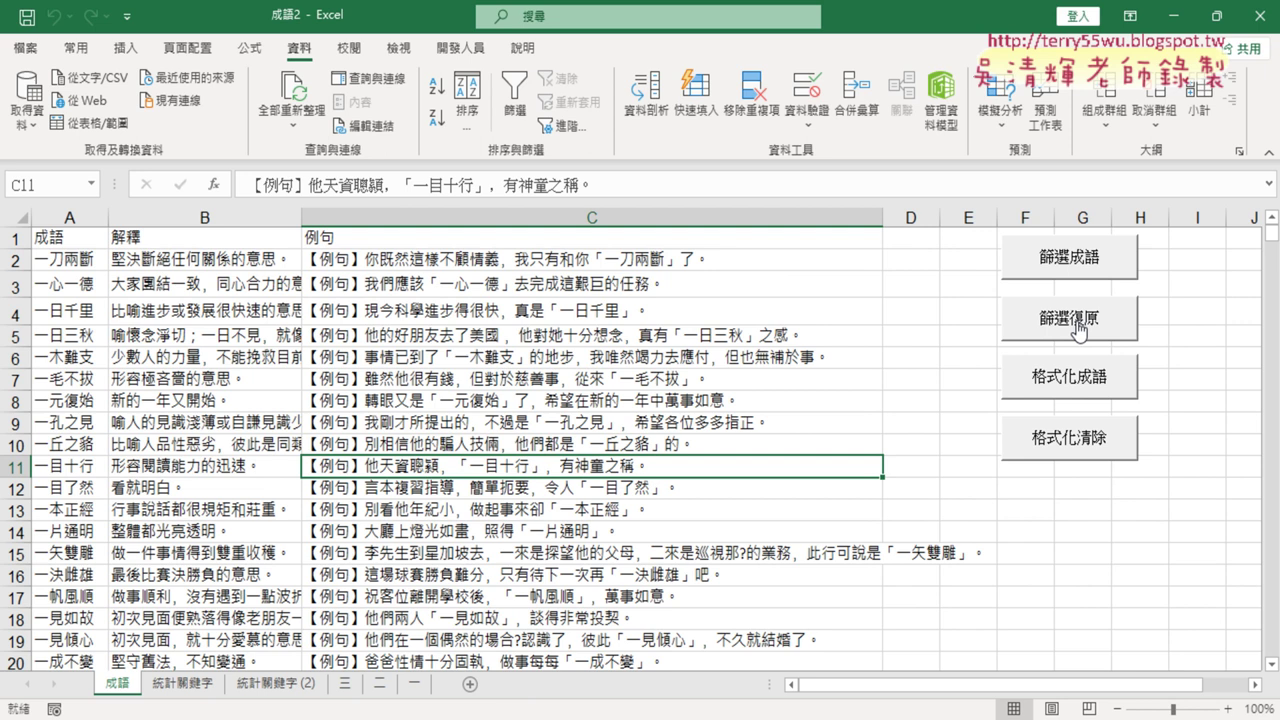
click(1068, 258)
text(八)
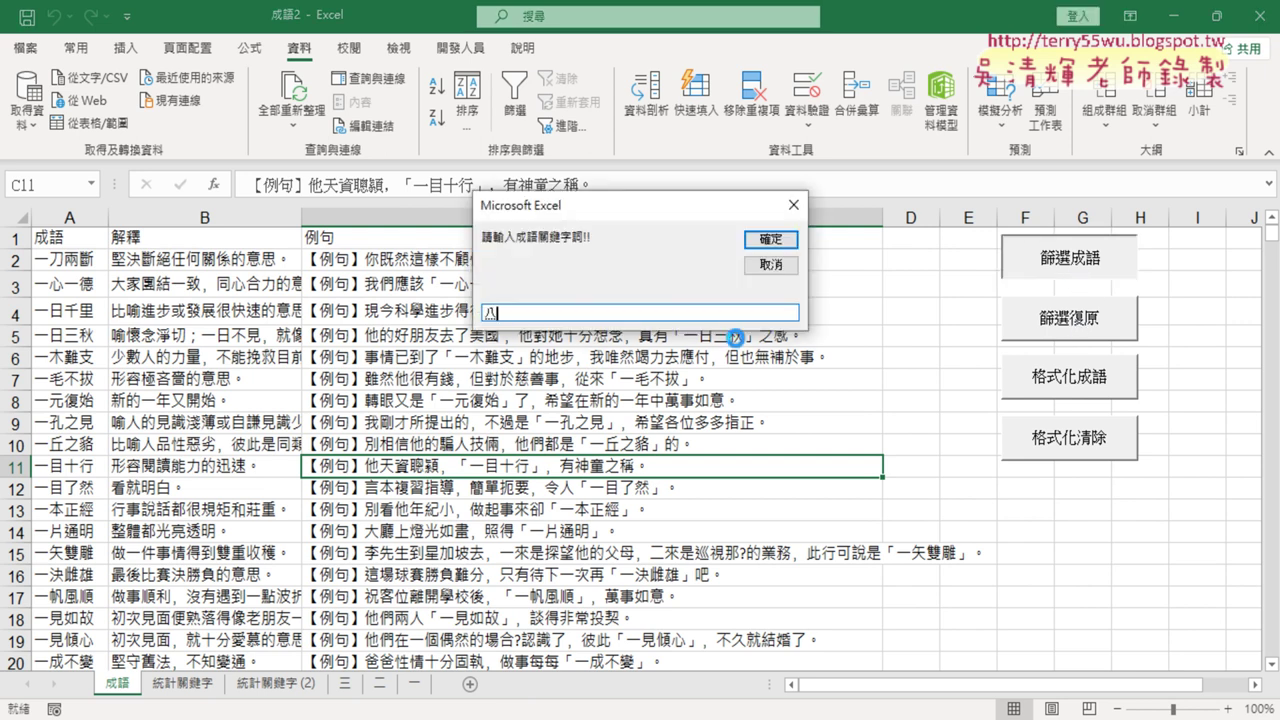
key(Return)
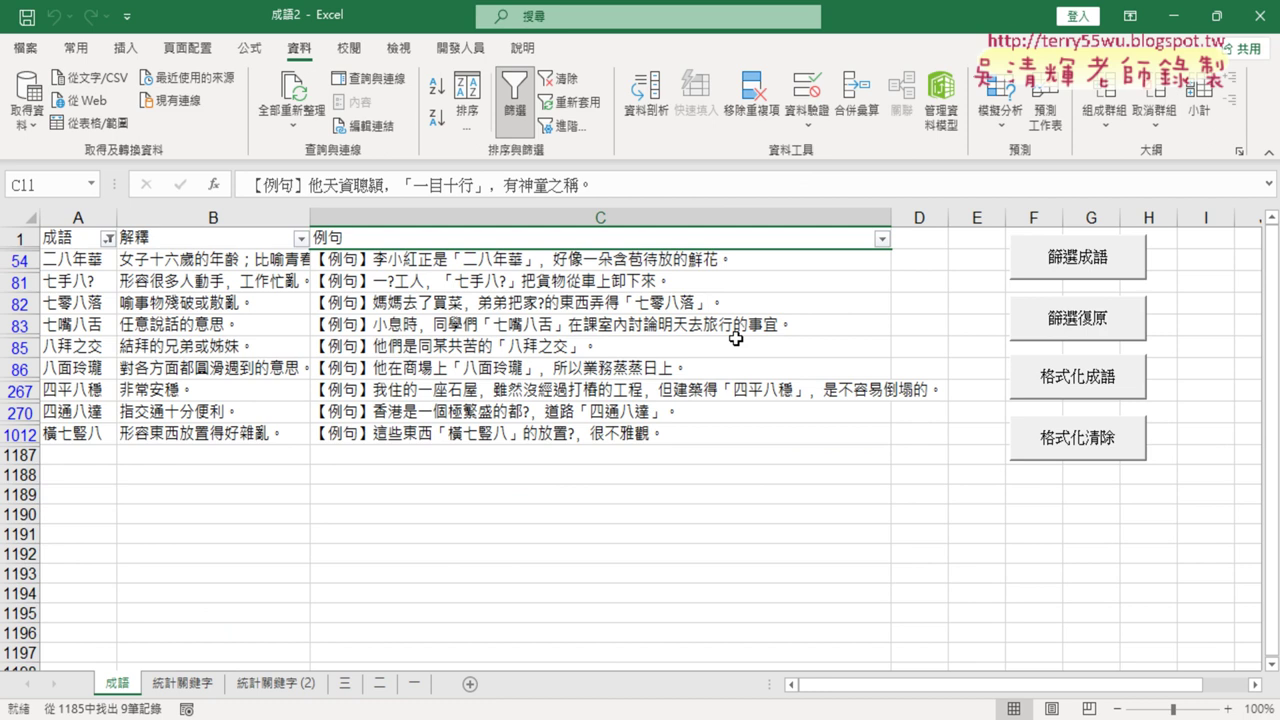
click(1087, 333)
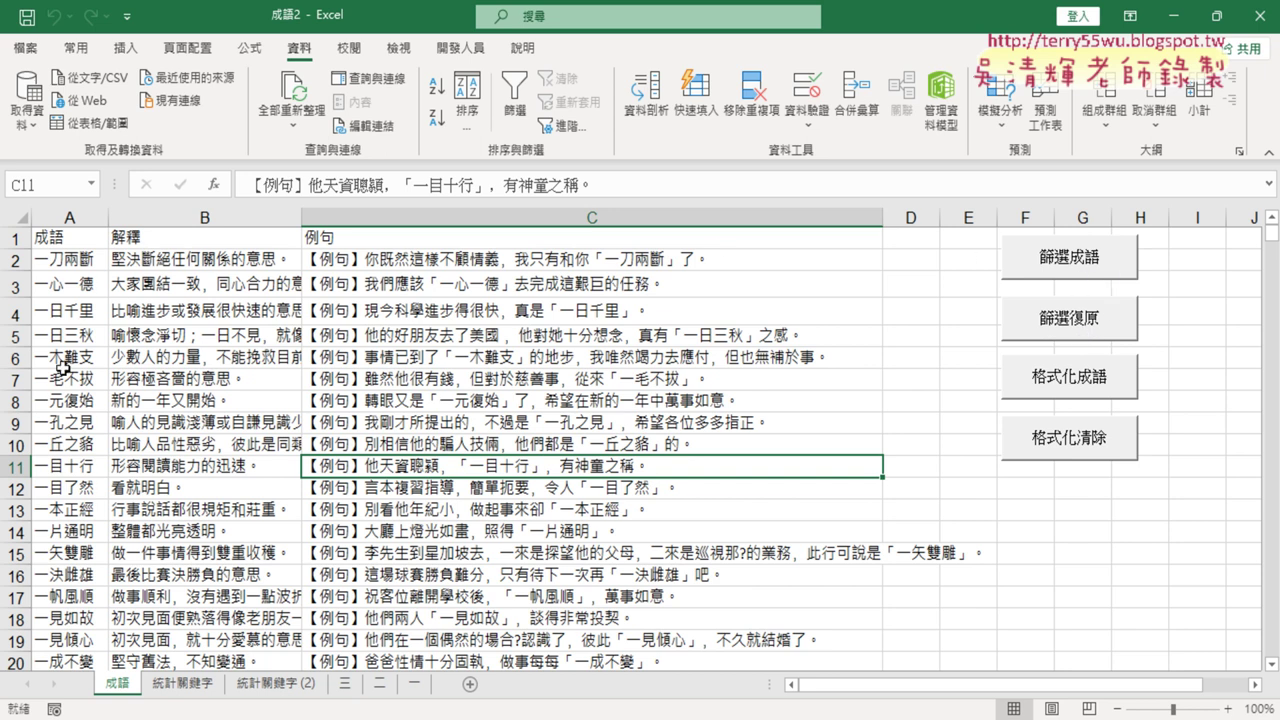
scroll(500, 408, down, 4)
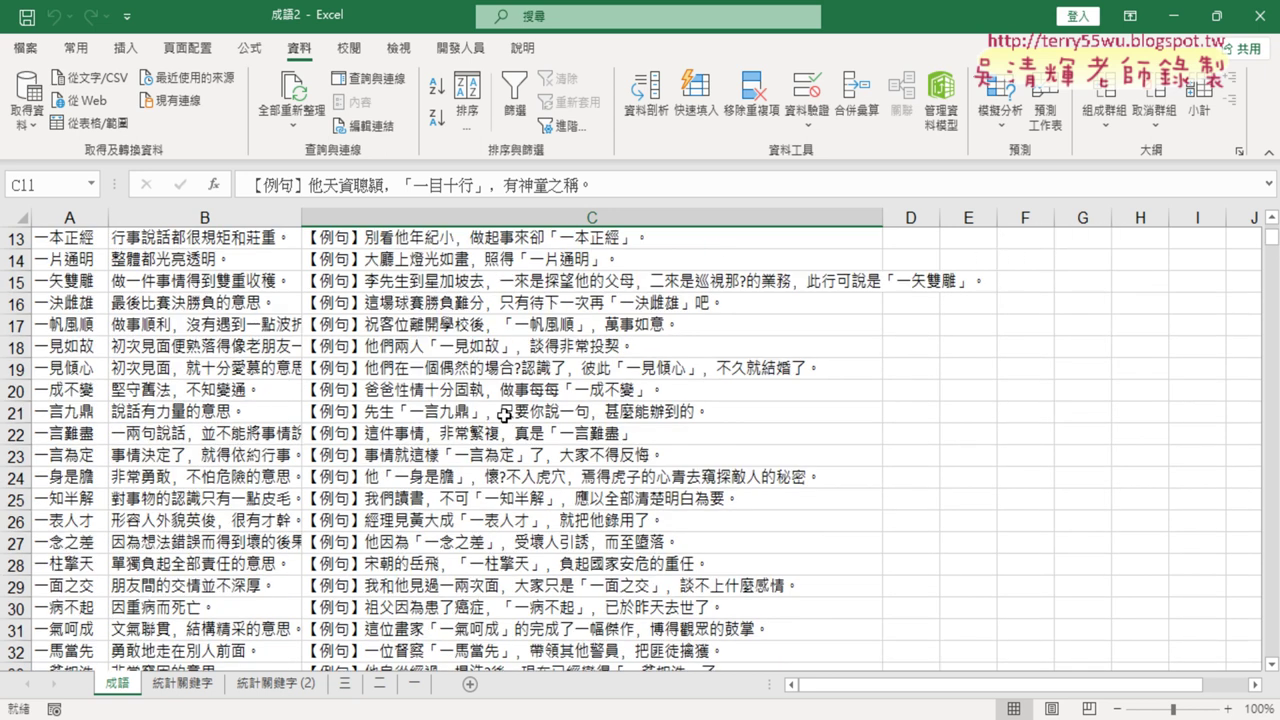
scroll(503, 415, down, 4)
scroll(502, 417, down, 4)
scroll(500, 421, down, 6)
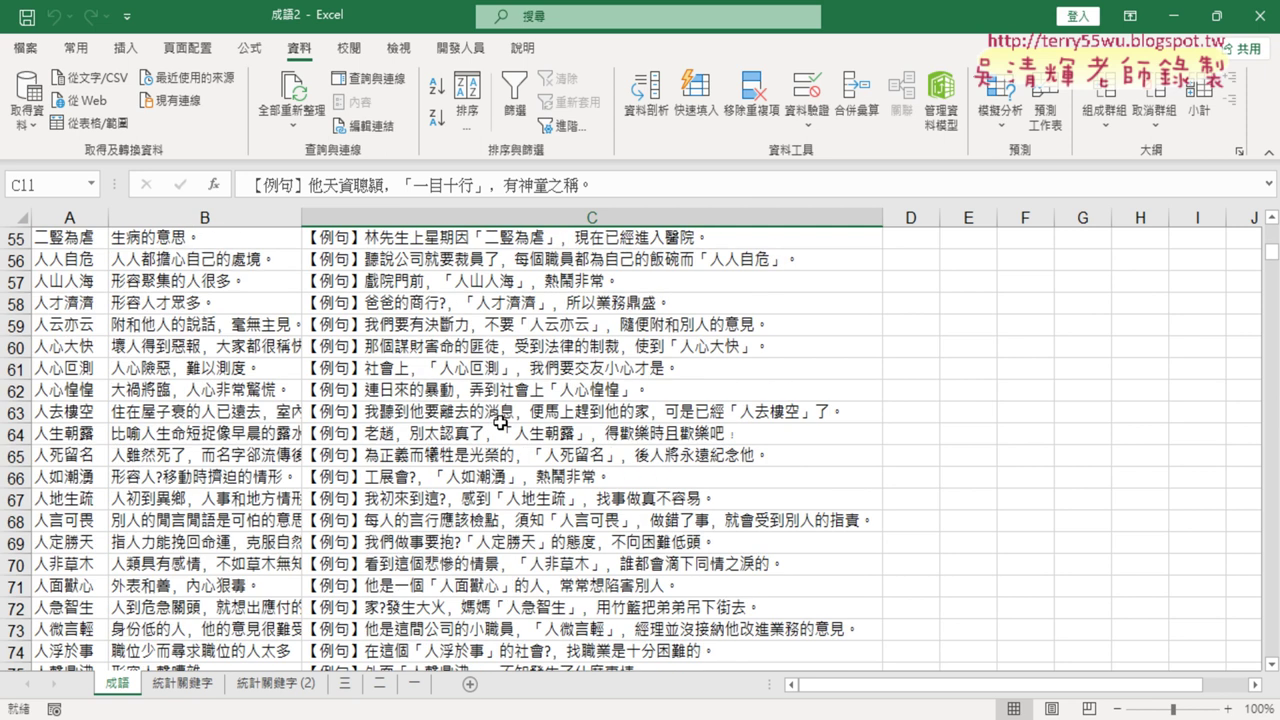
scroll(500, 422, up, 1)
scroll(500, 422, up, 3)
scroll(500, 422, down, 4)
scroll(500, 422, up, 9)
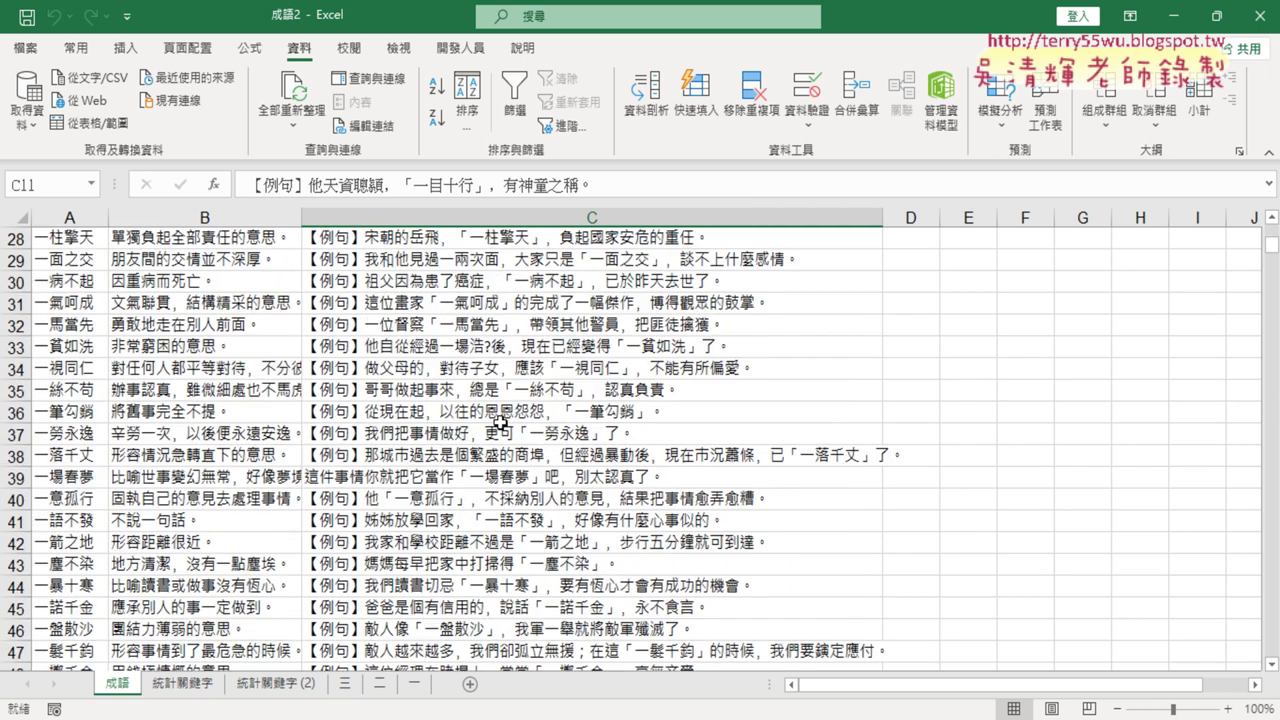
scroll(500, 422, up, 9)
scroll(500, 422, down, 6)
scroll(500, 422, down, 5)
scroll(500, 422, down, 5)
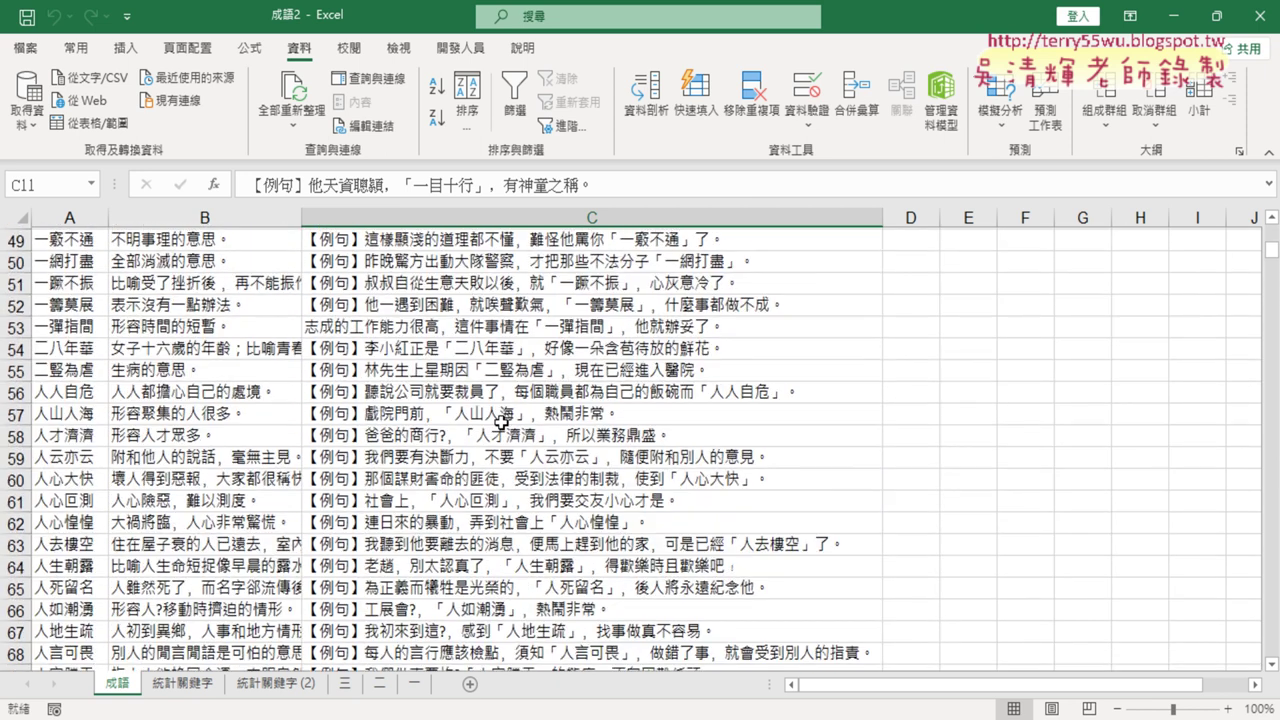
drag(42, 349, 526, 368)
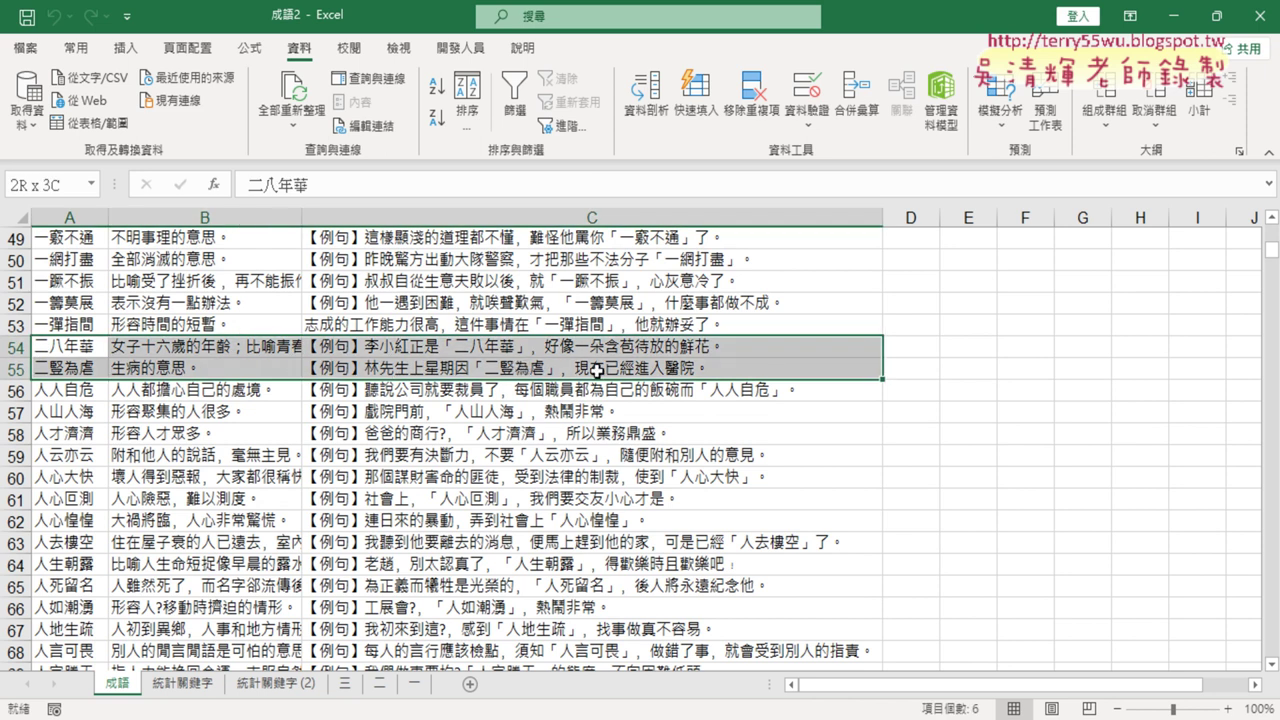
click(76, 48)
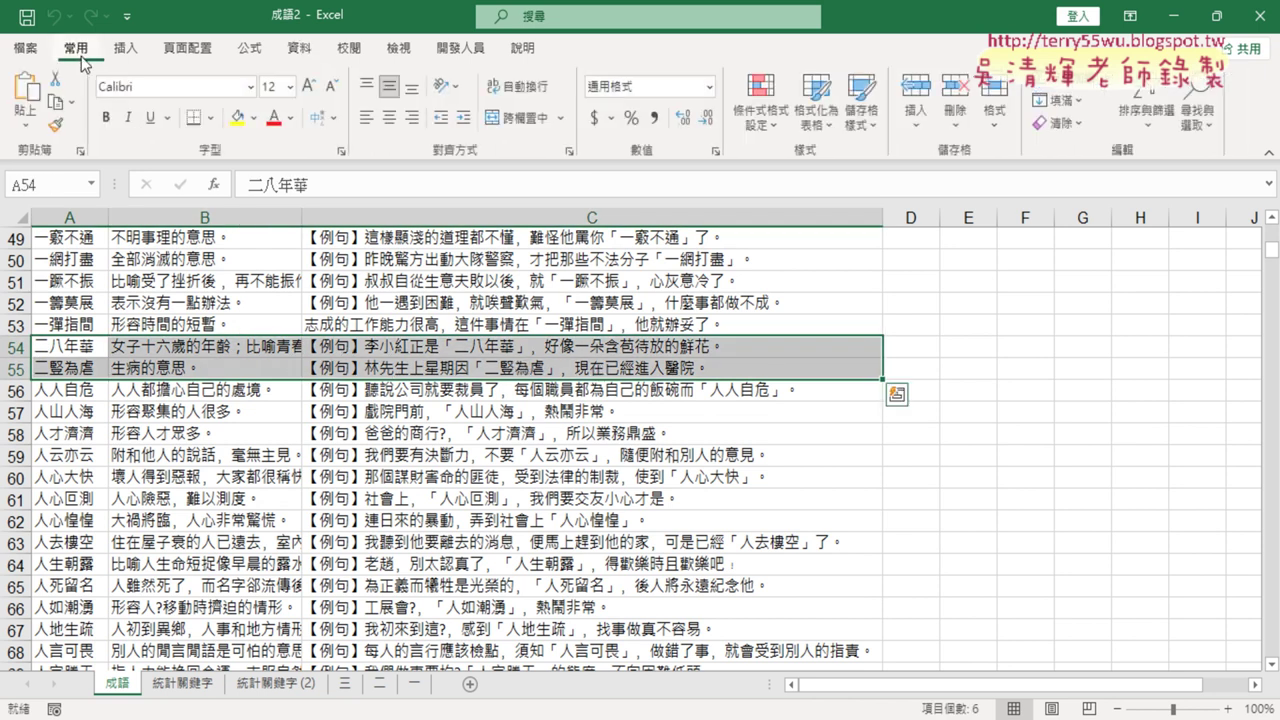
click(238, 117)
click(456, 482)
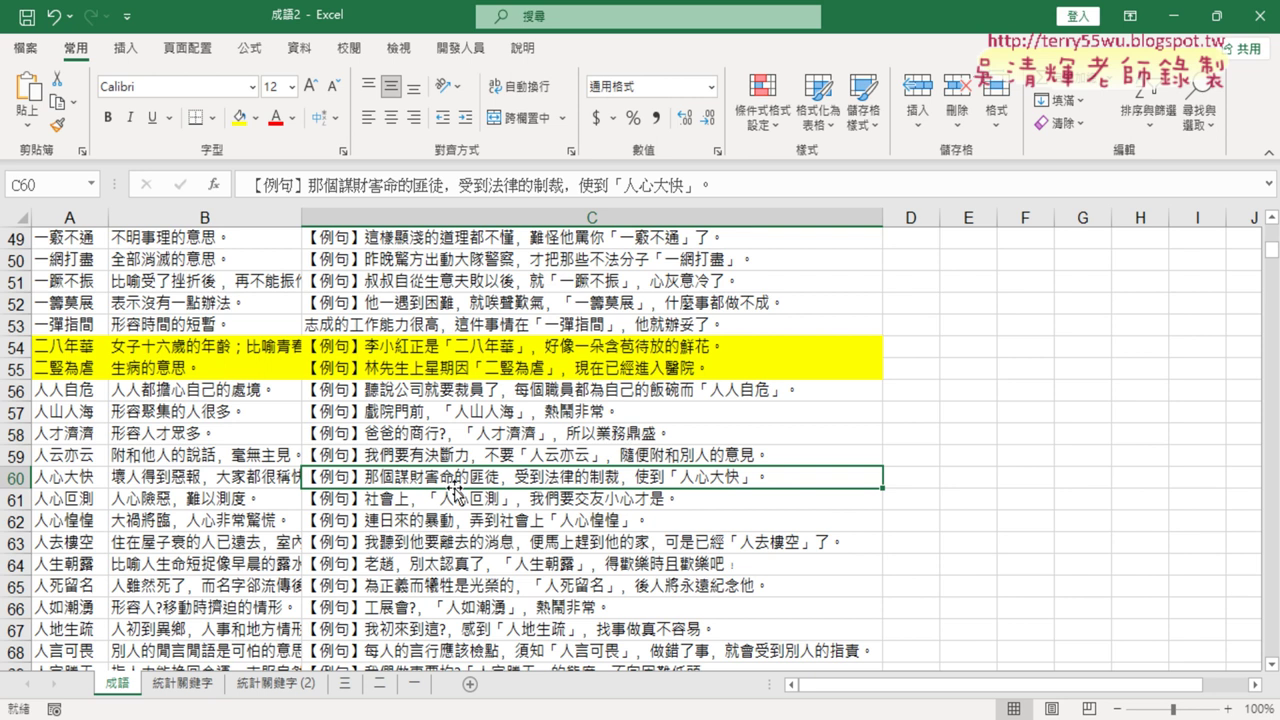
key(ctrl+z)
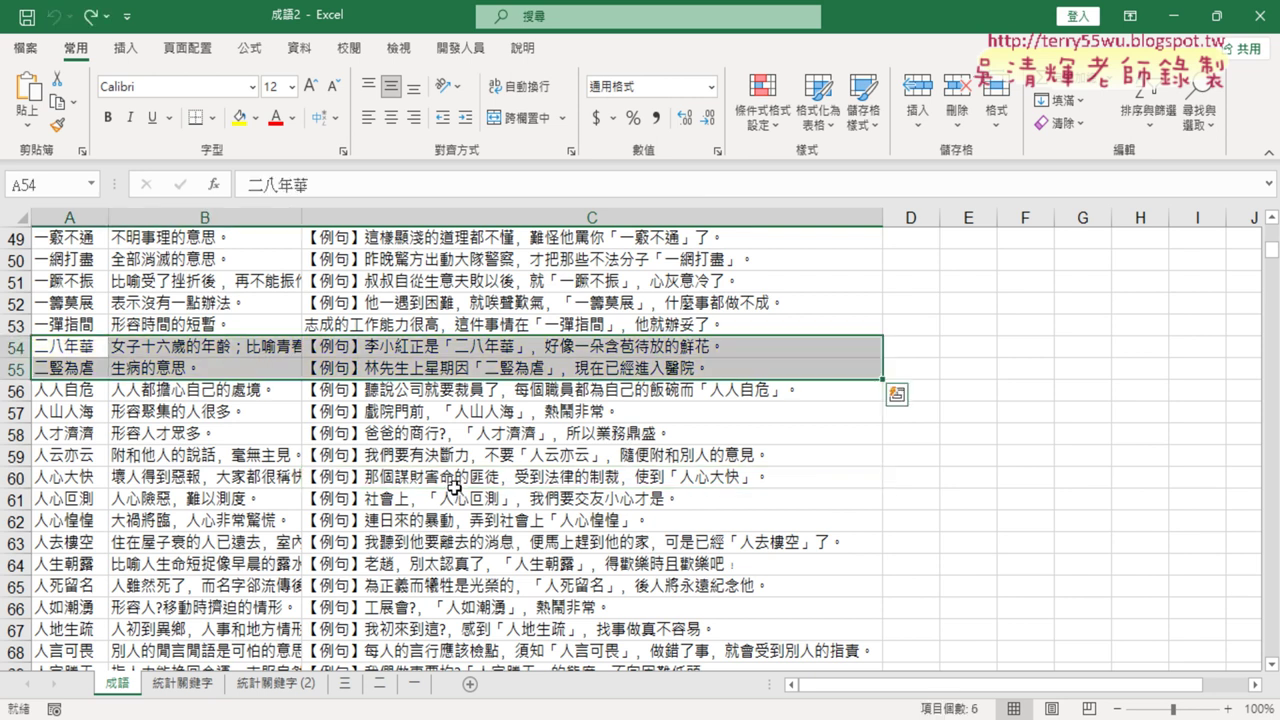
scroll(455, 487, up, 6)
scroll(650, 400, up, 9)
scroll(645, 445, up, 1)
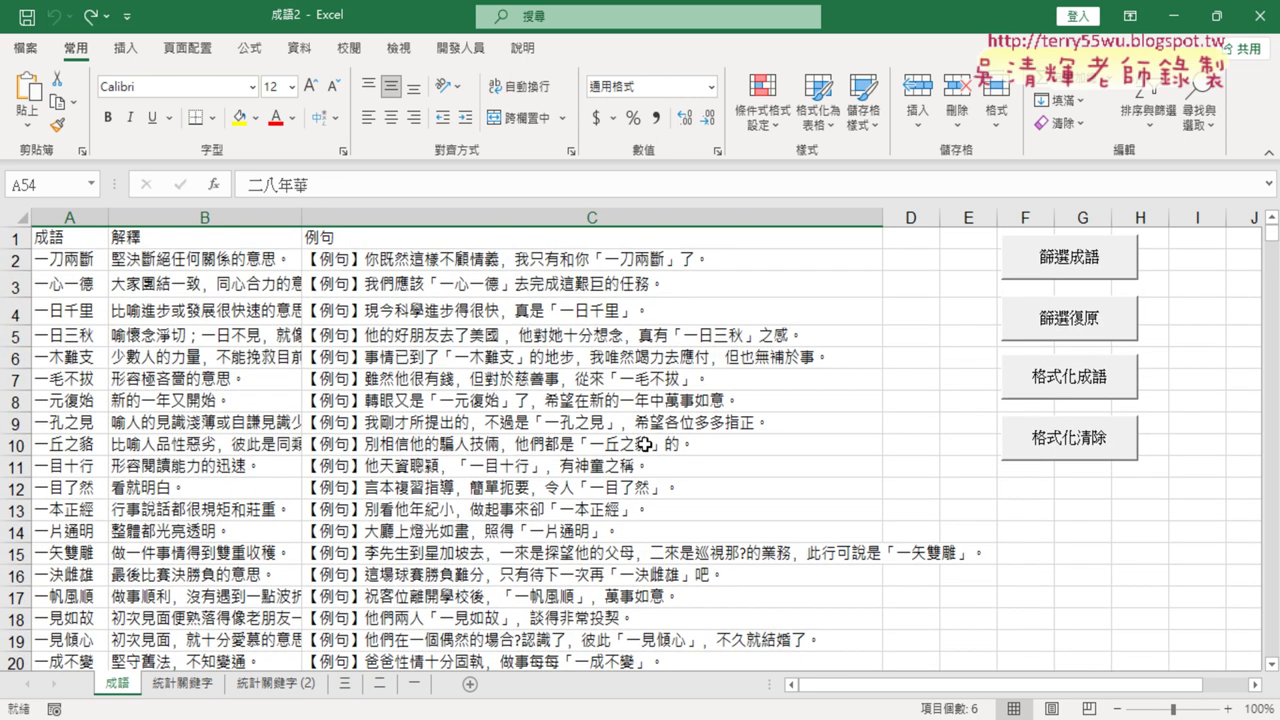
- Run 格式化成語 with keyword 二 and check yellow rows 54–55 (二八年華, 二豎為虐)
click(1062, 391)
text(二)
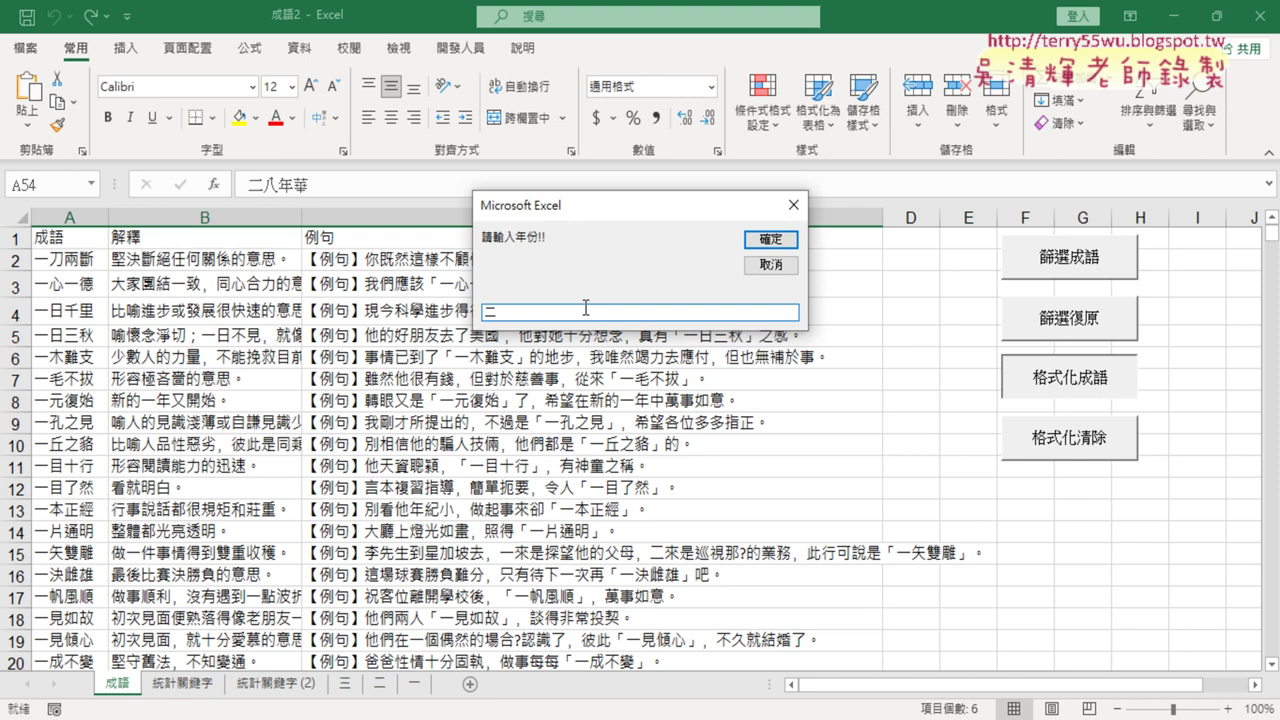
click(781, 241)
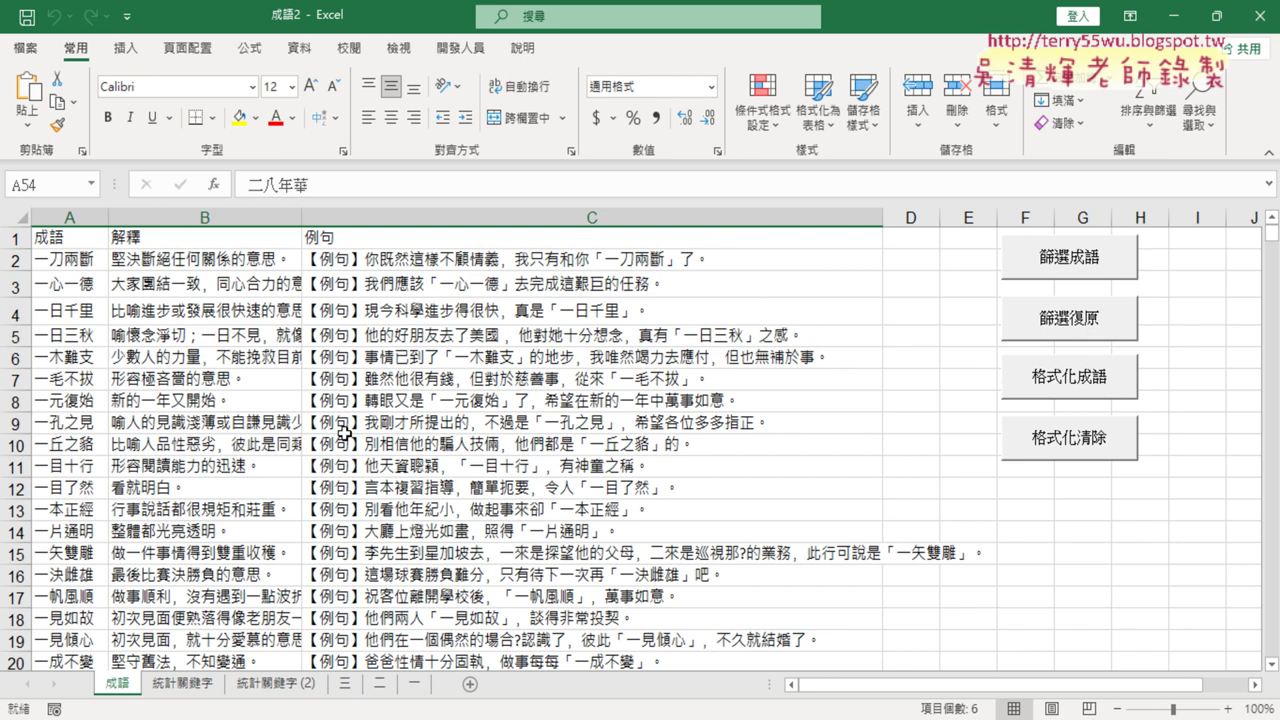
scroll(345, 432, down, 1)
scroll(345, 432, down, 3)
scroll(340, 432, down, 5)
scroll(338, 432, down, 2)
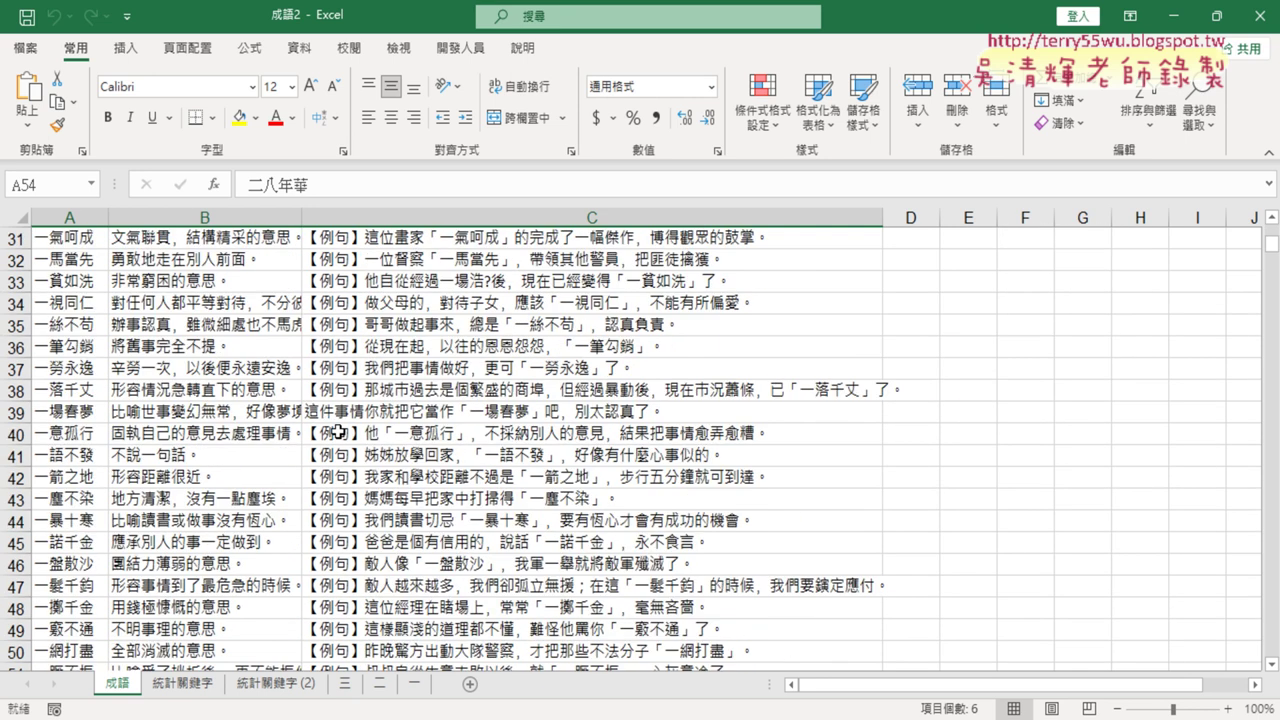
scroll(338, 432, down, 3)
scroll(338, 432, down, 3)
click(190, 455)
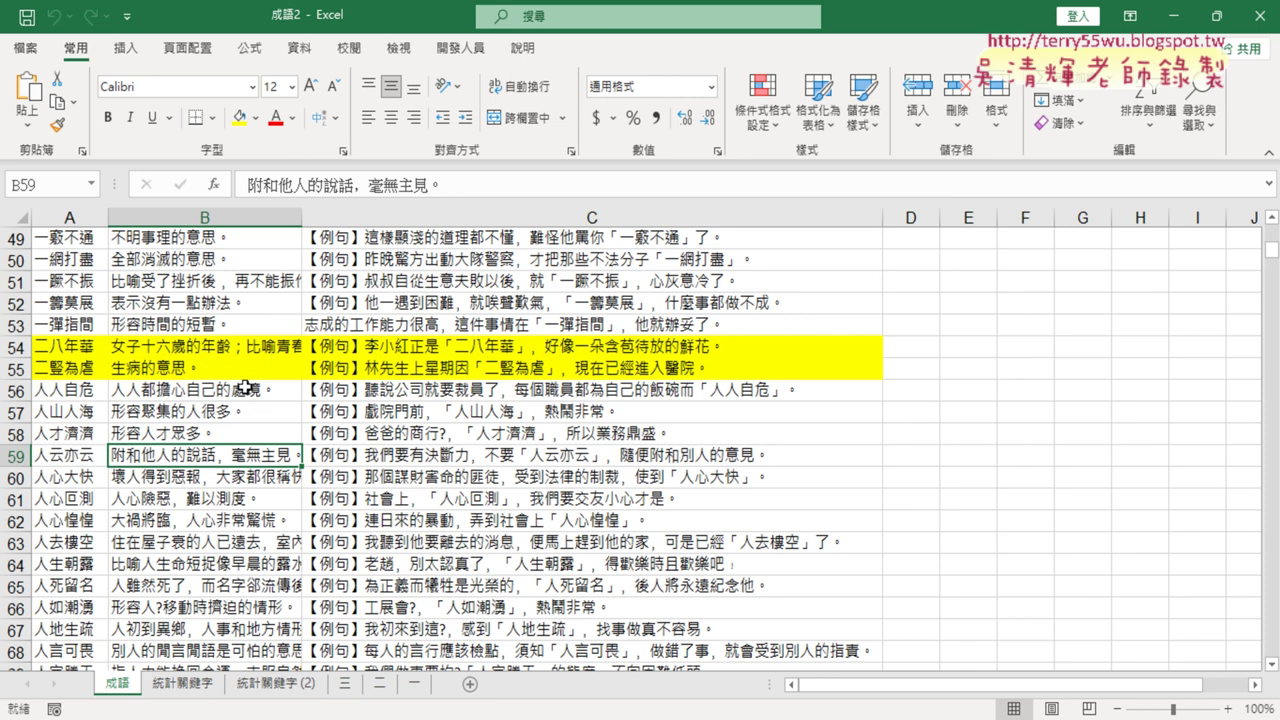
scroll(244, 387, up, 5)
scroll(244, 387, up, 5)
scroll(244, 387, up, 6)
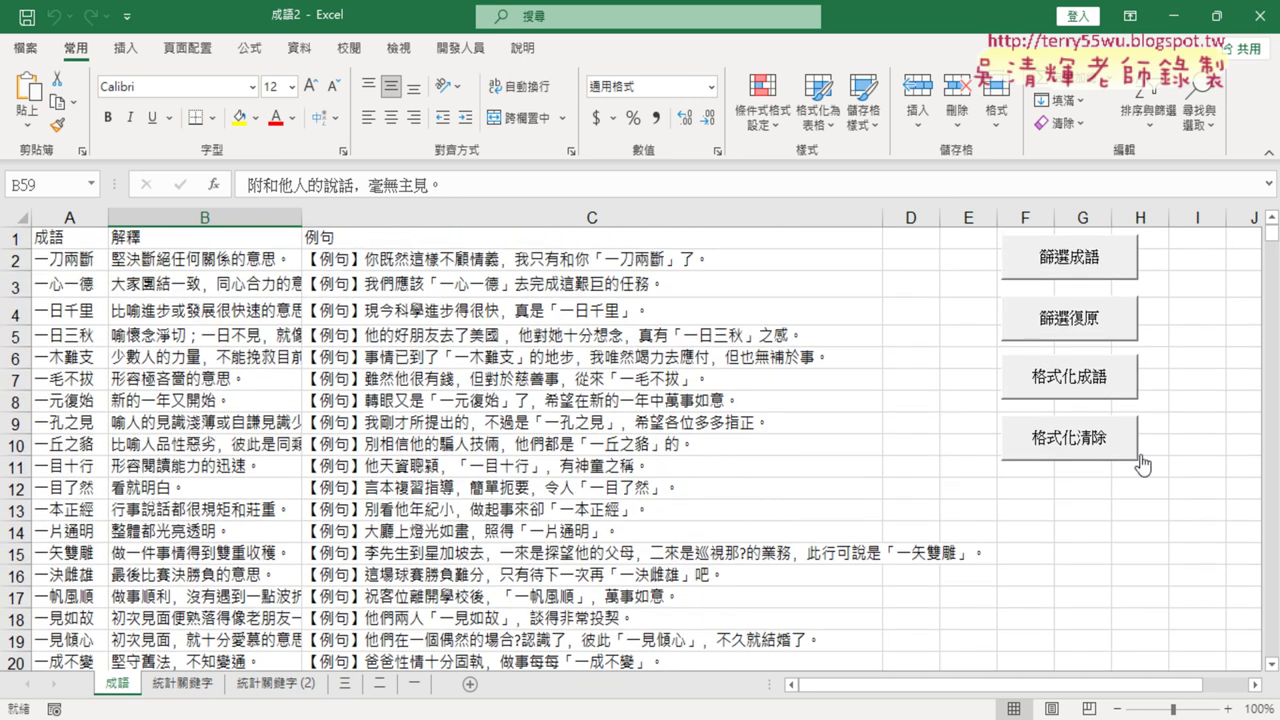
- Run the 格式化清除 macro and scroll through the rows to confirm no fill remains
click(1071, 453)
scroll(543, 337, down, 10)
scroll(466, 420, down, 4)
scroll(164, 534, down, 2)
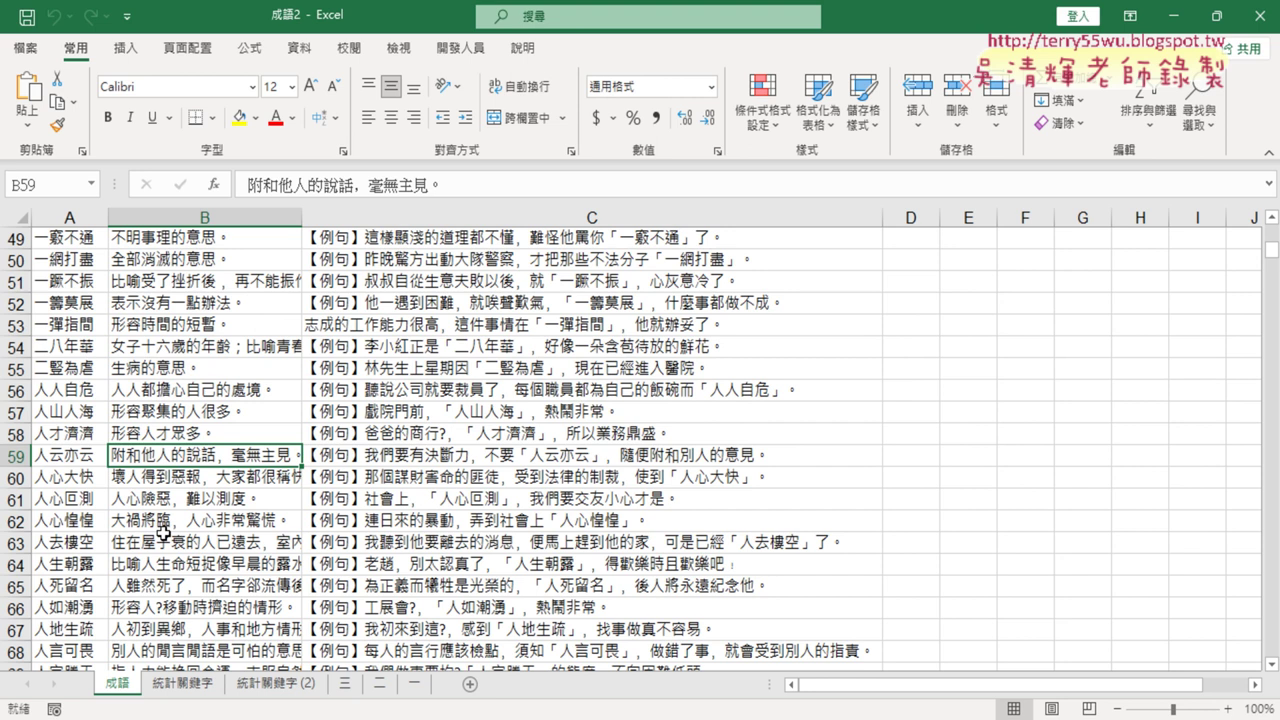
scroll(162, 528, down, 4)
scroll(150, 500, up, 5)
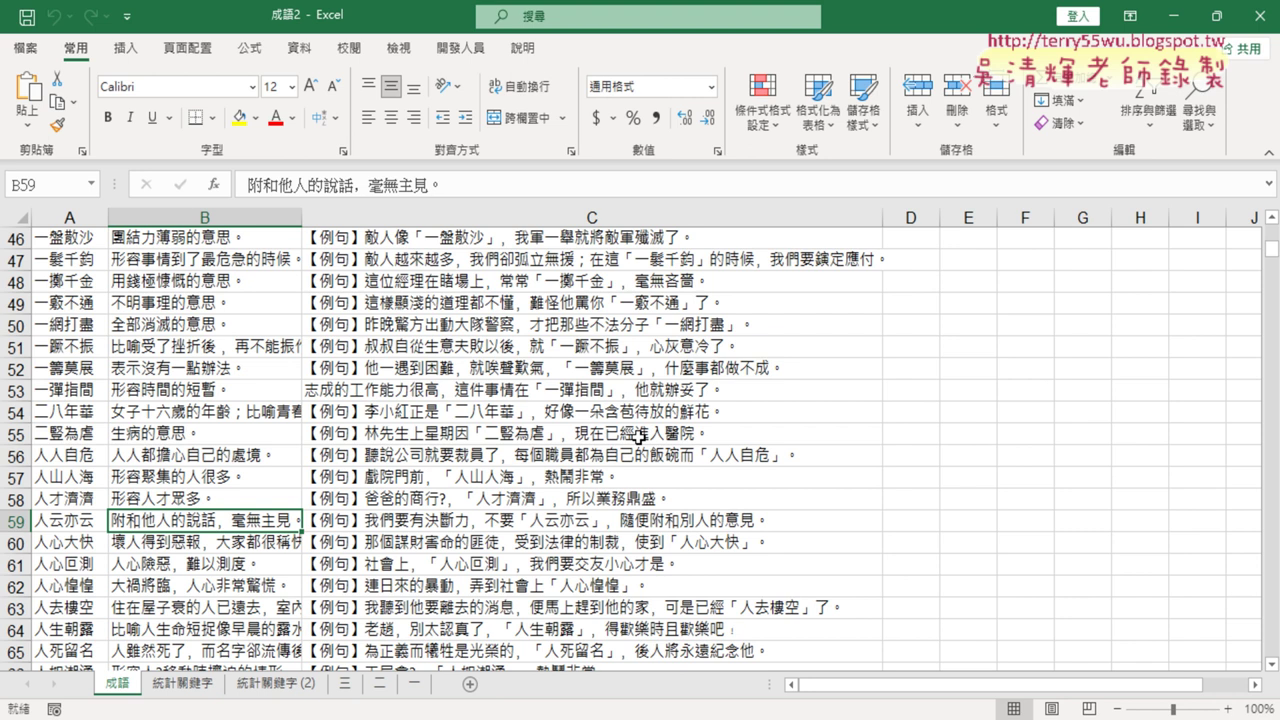
scroll(638, 437, up, 4)
scroll(664, 468, up, 11)
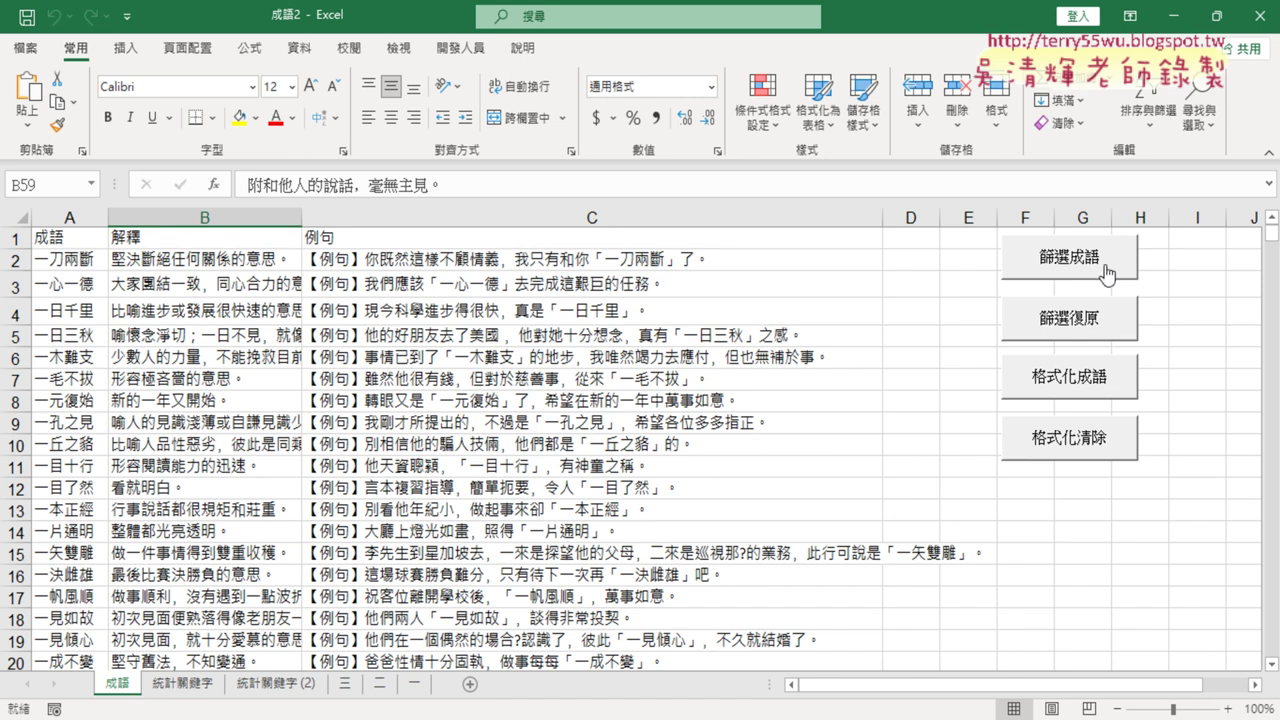
- Open the Visual Basic editor, then close it along with the other 成語 workbook
click(448, 52)
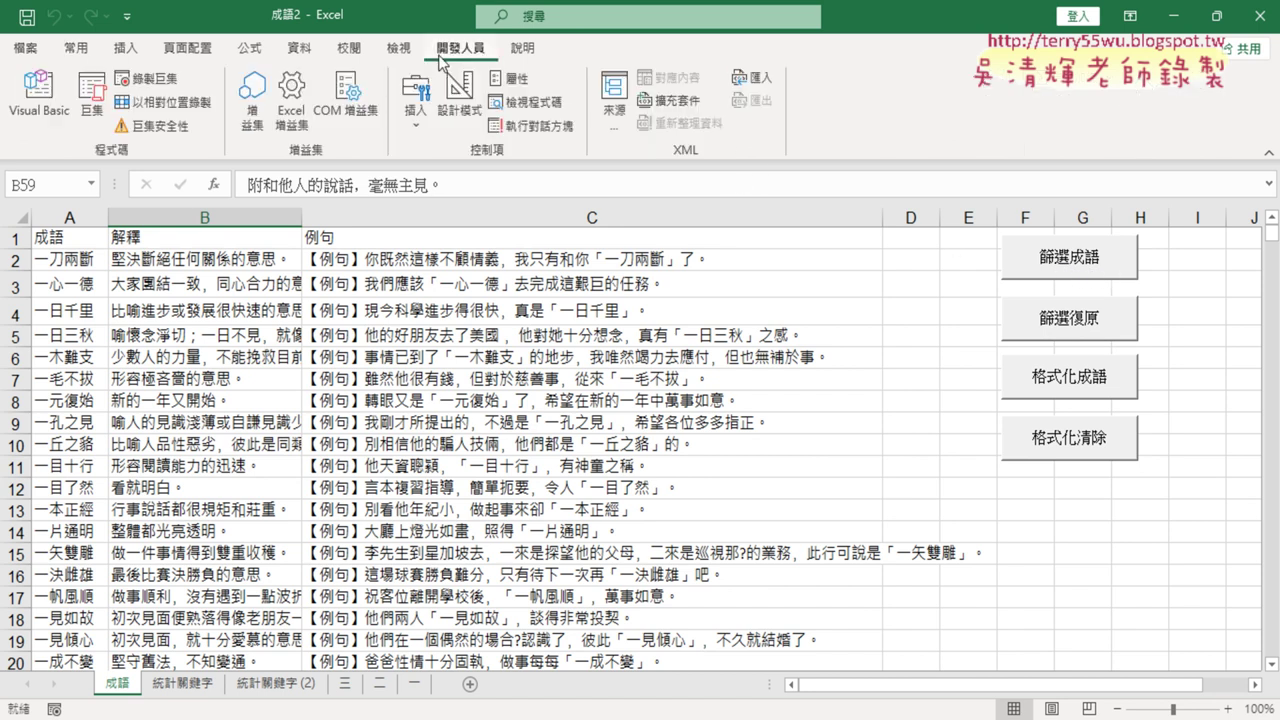
click(40, 118)
drag(502, 36, 284, 102)
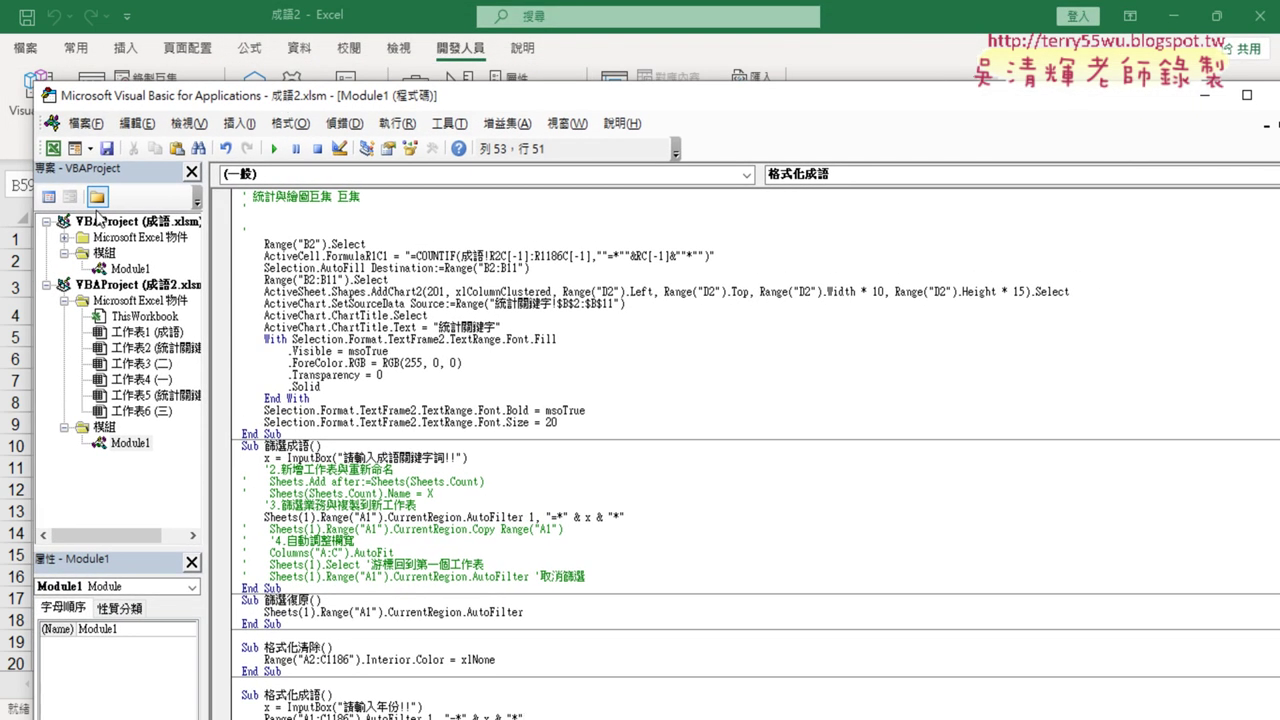
drag(33, 244, 257, 244)
drag(1213, 105, 1076, 95)
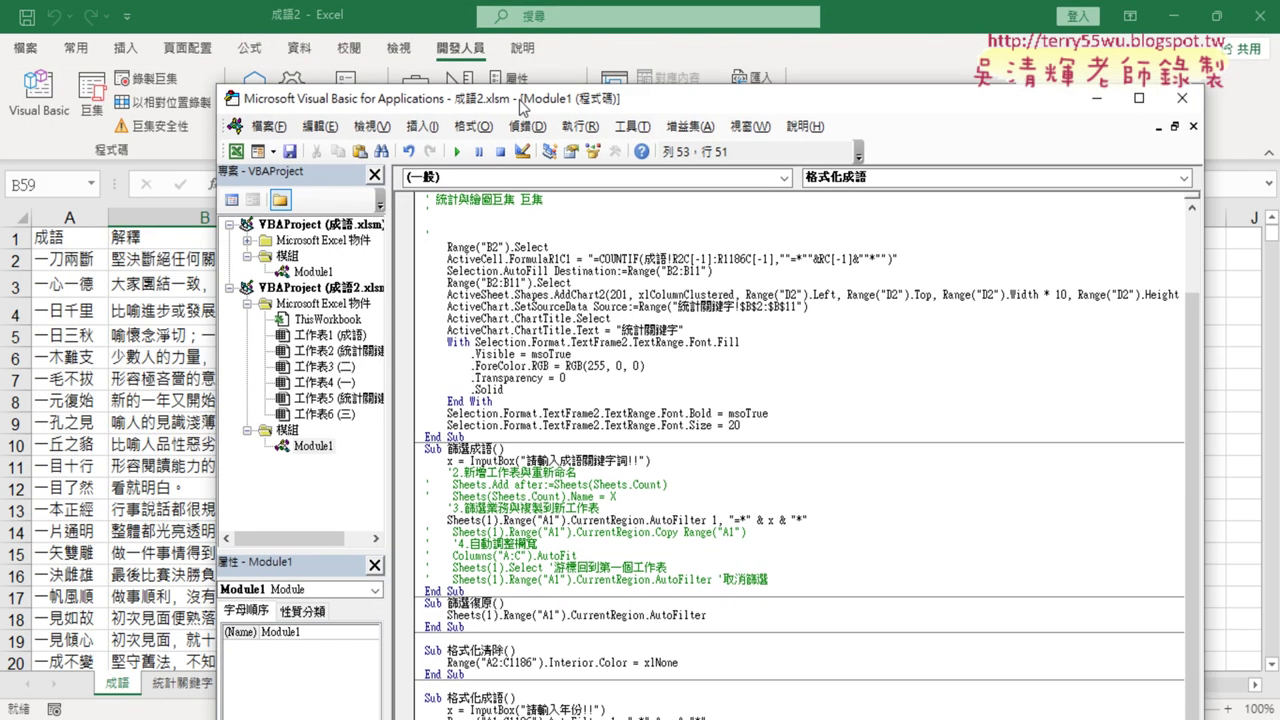
click(1094, 88)
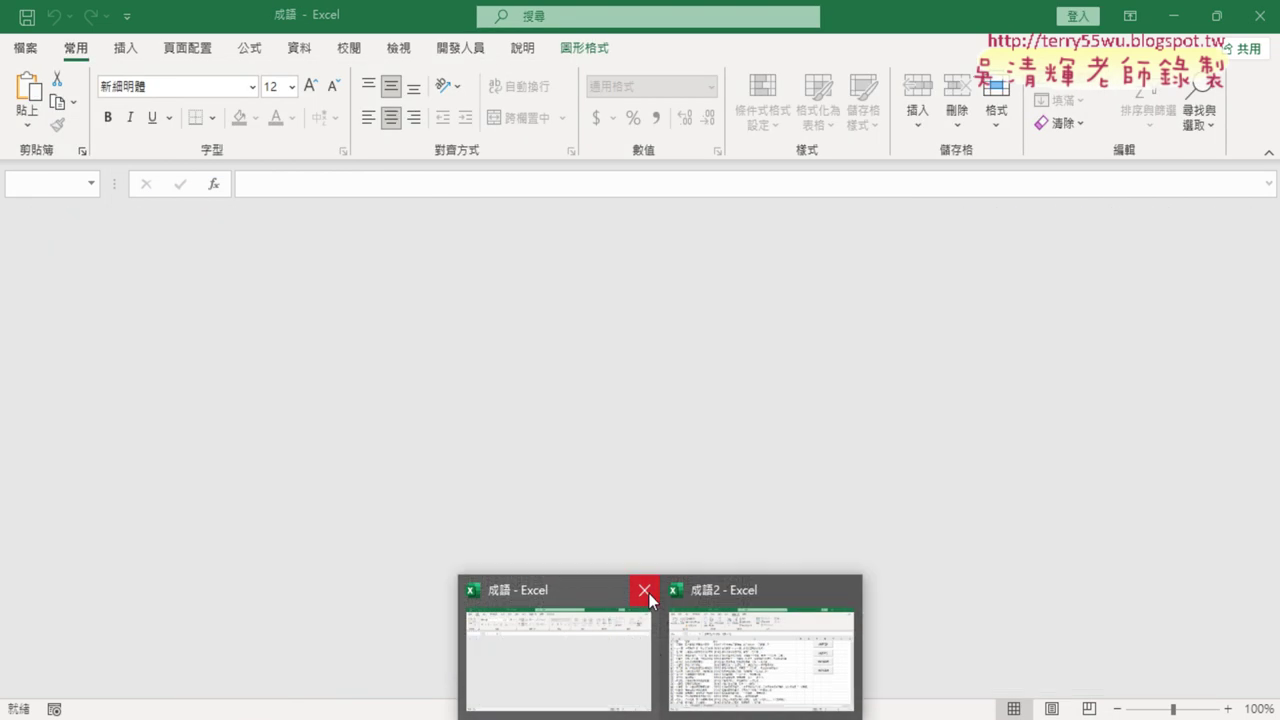
click(644, 590)
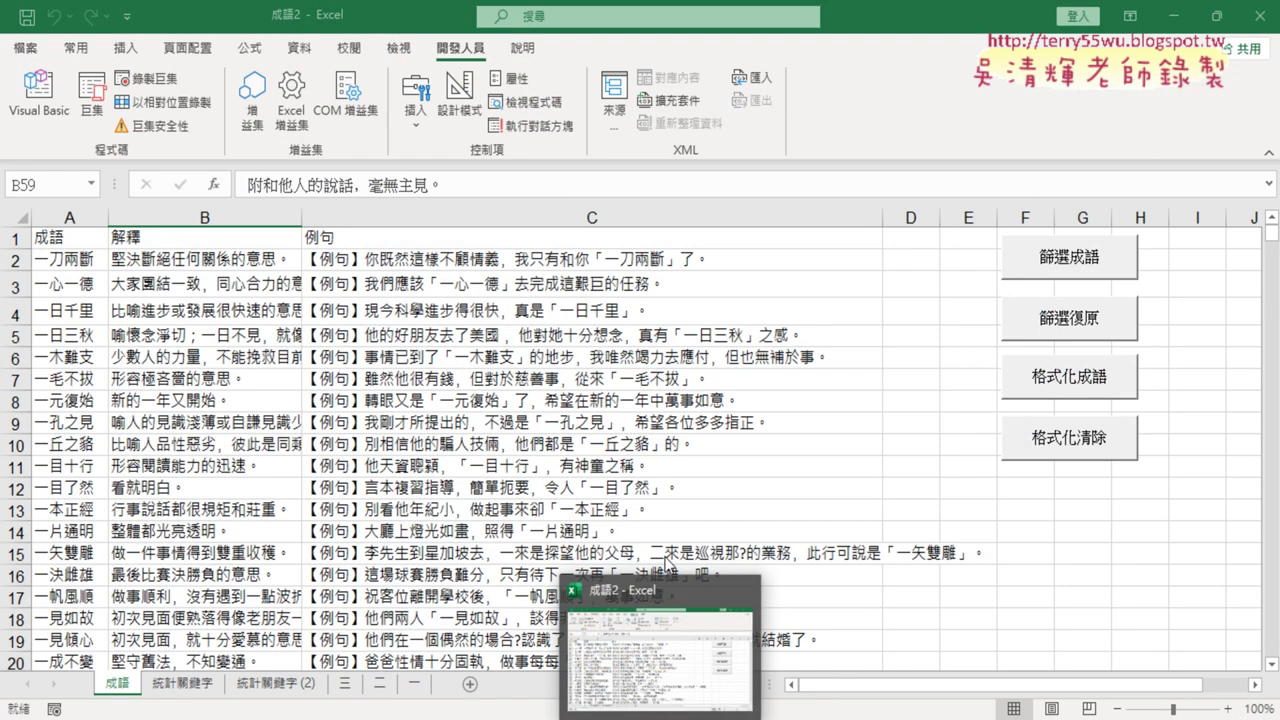
- Set the VBA editor's Editor Format font size to 12
click(39, 112)
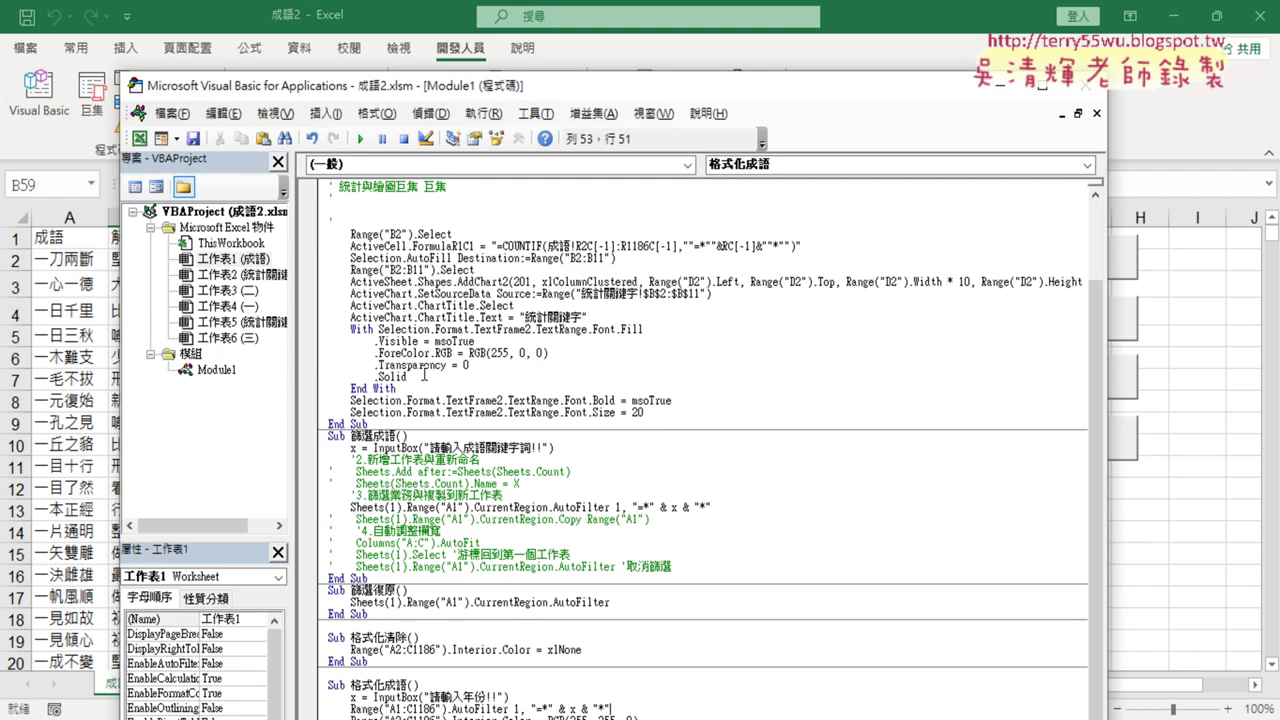
click(535, 113)
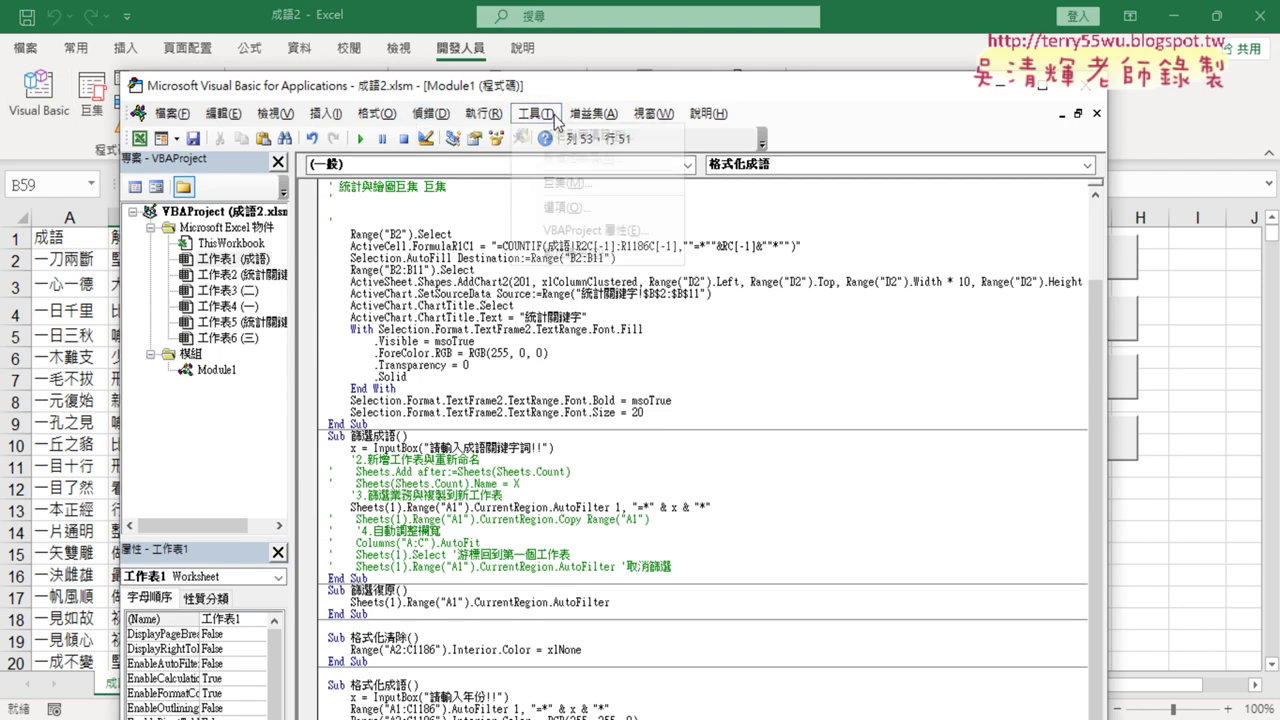
click(583, 207)
click(527, 175)
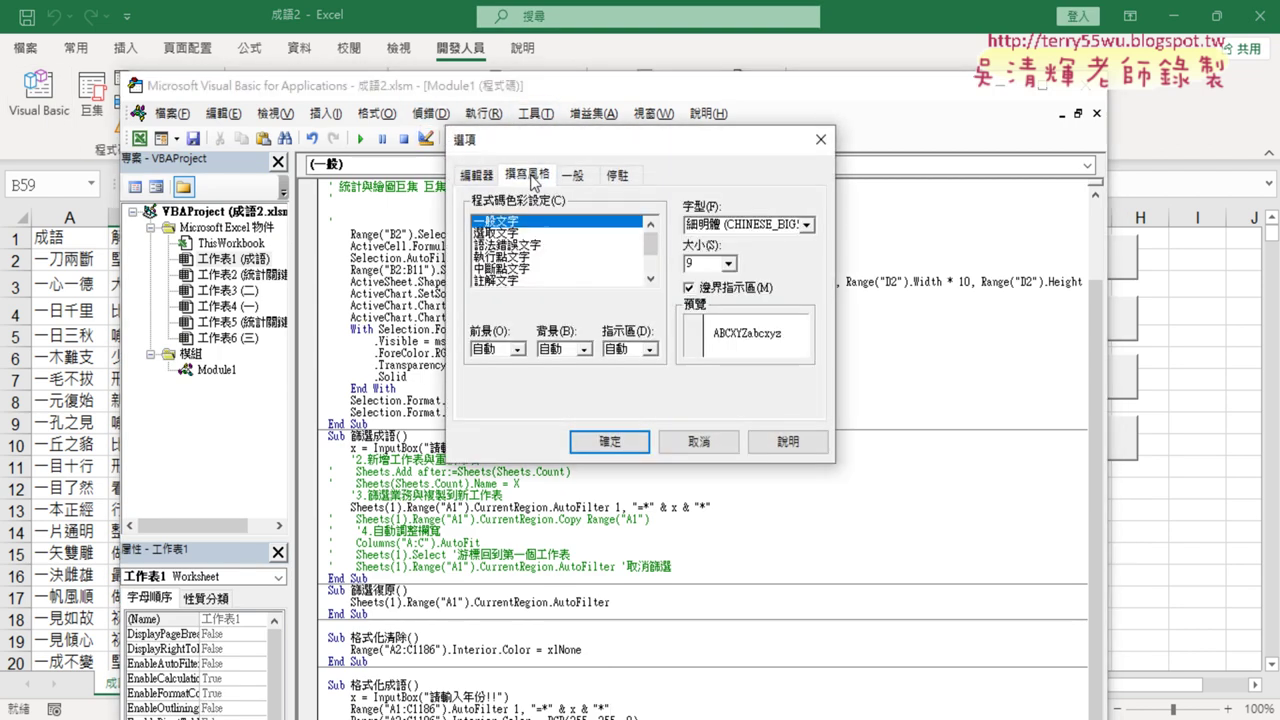
click(729, 264)
click(705, 318)
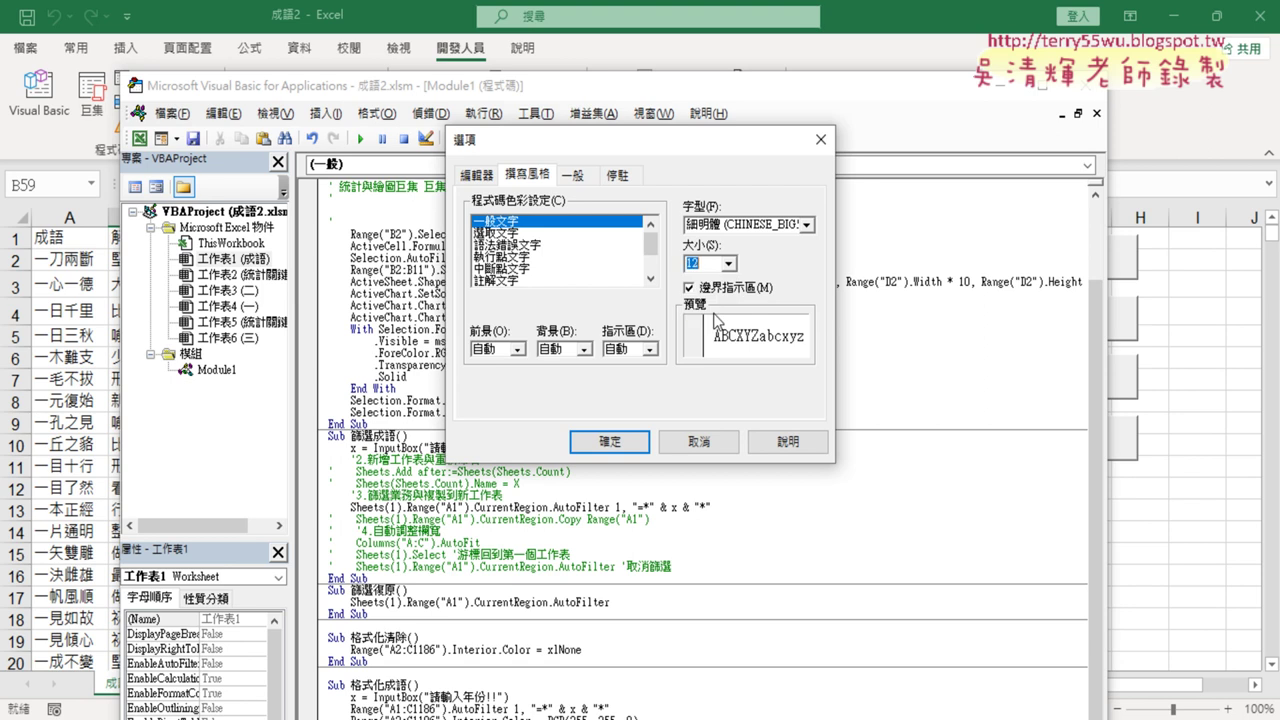
click(609, 441)
- Cut the code from Sub 篩選成語() to the end of Module1
scroll(484, 316, up, 3)
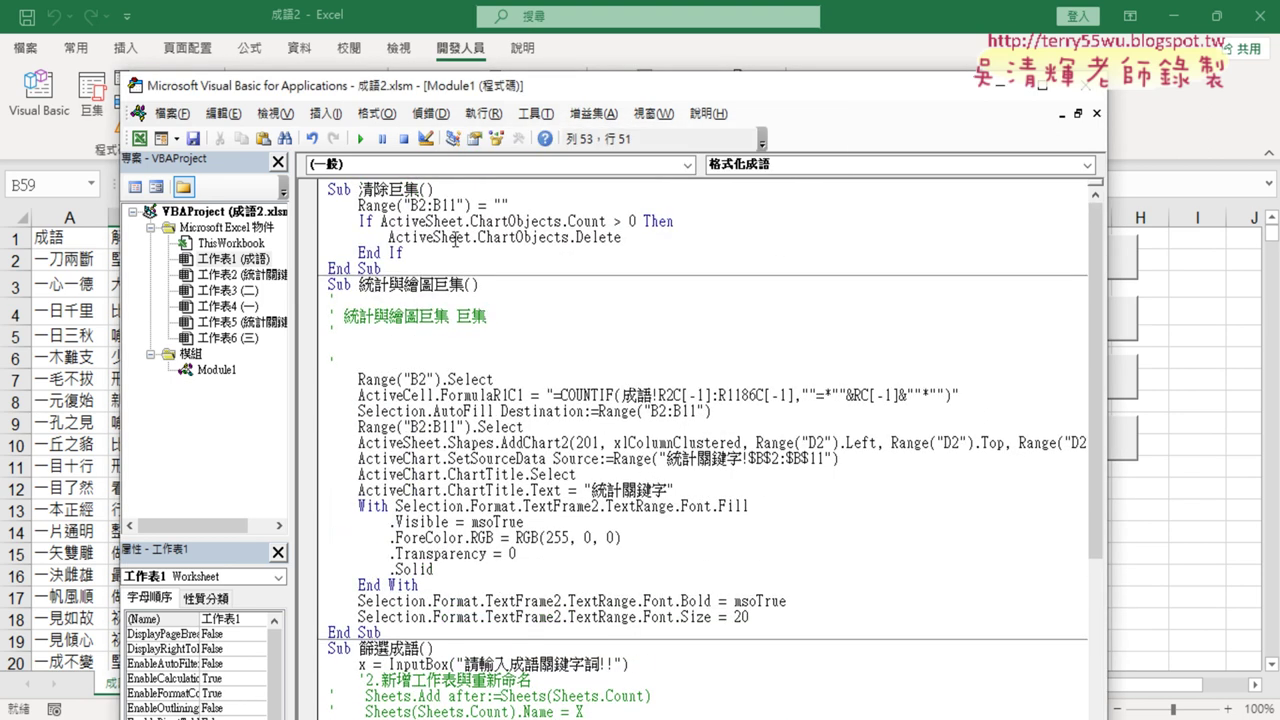
scroll(455, 238, down, 5)
scroll(424, 313, down, 2)
drag(329, 333, 340, 712)
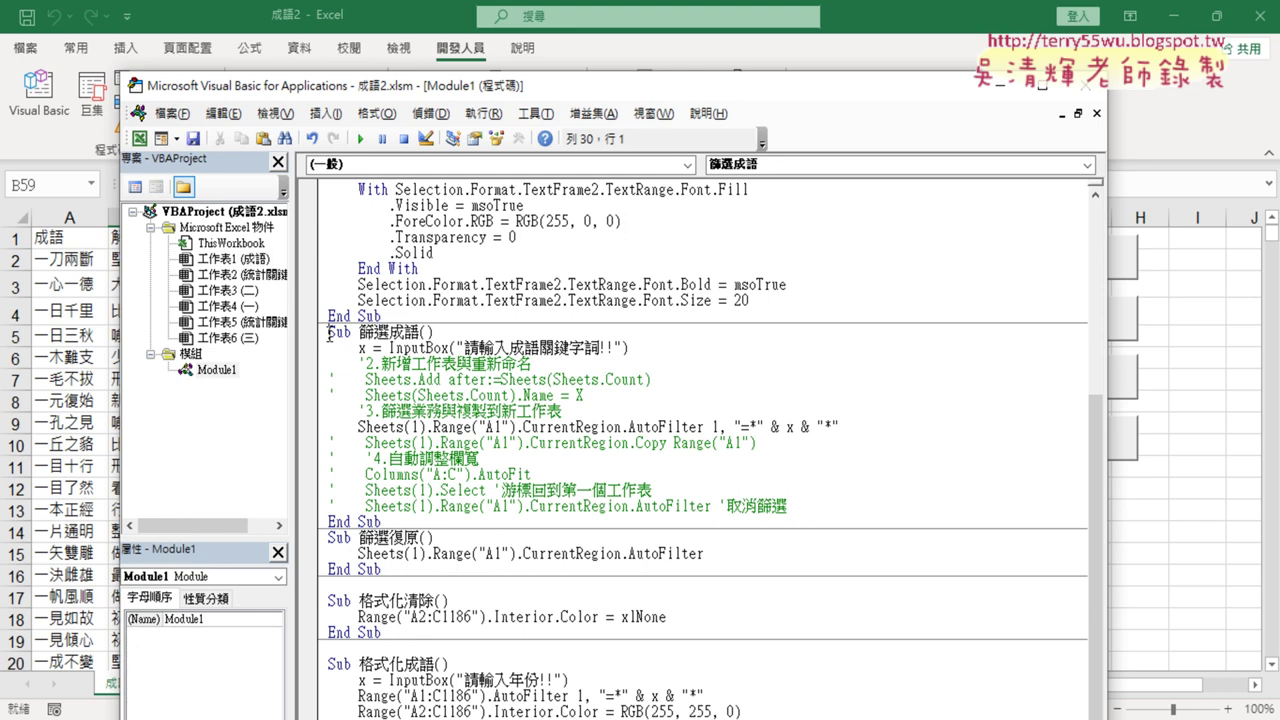
right_click(436, 405)
click(468, 80)
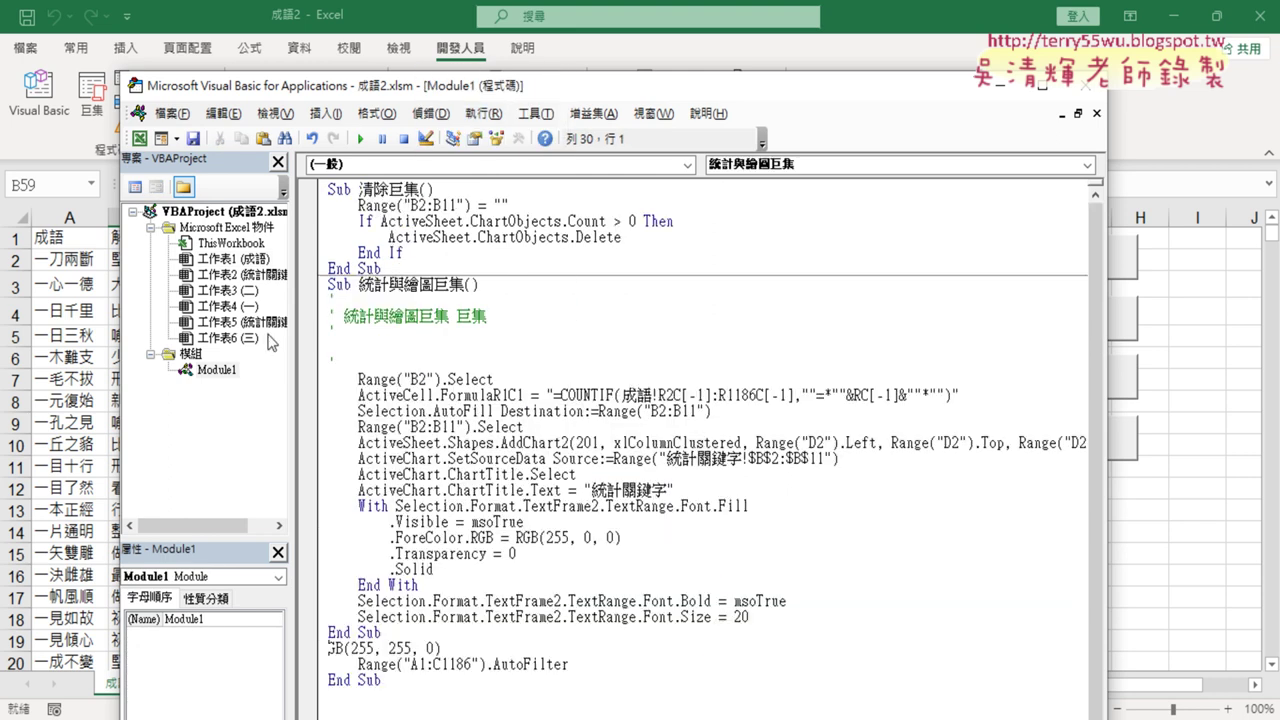
- Paste the cut macros into a newly inserted Module2 and narrow the code window
right_click(190, 354)
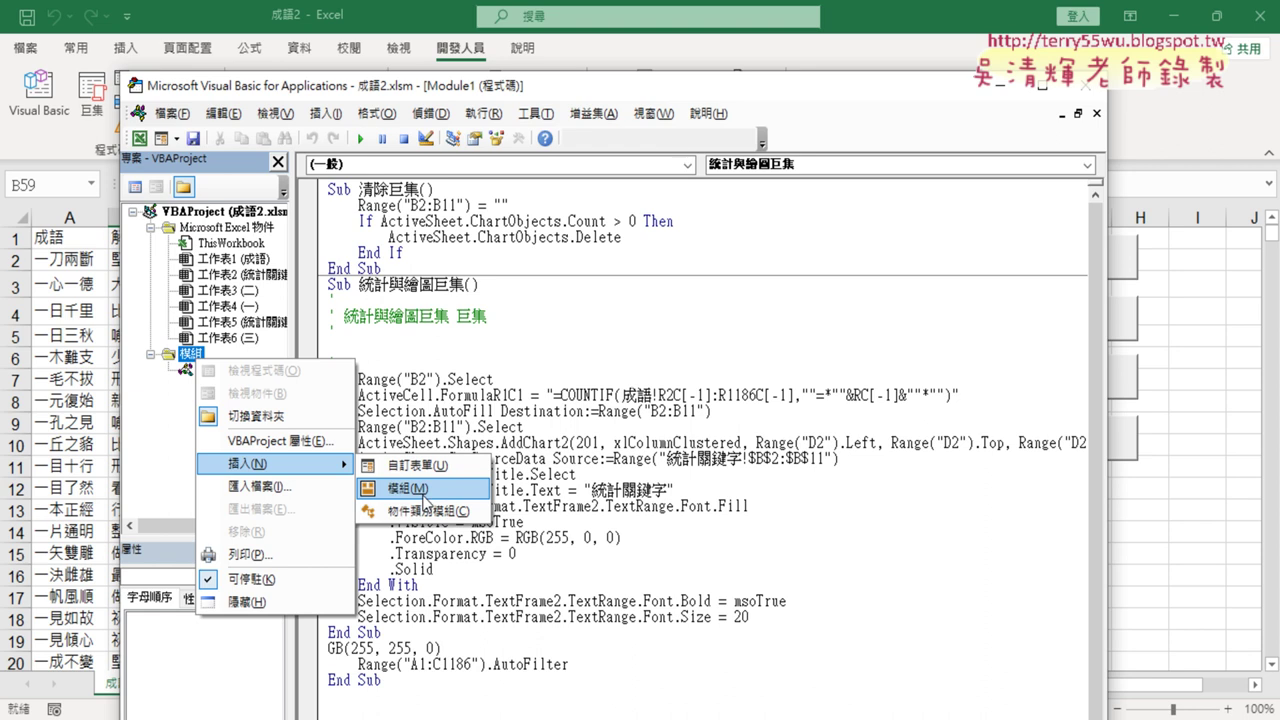
click(418, 490)
right_click(437, 326)
click(487, 385)
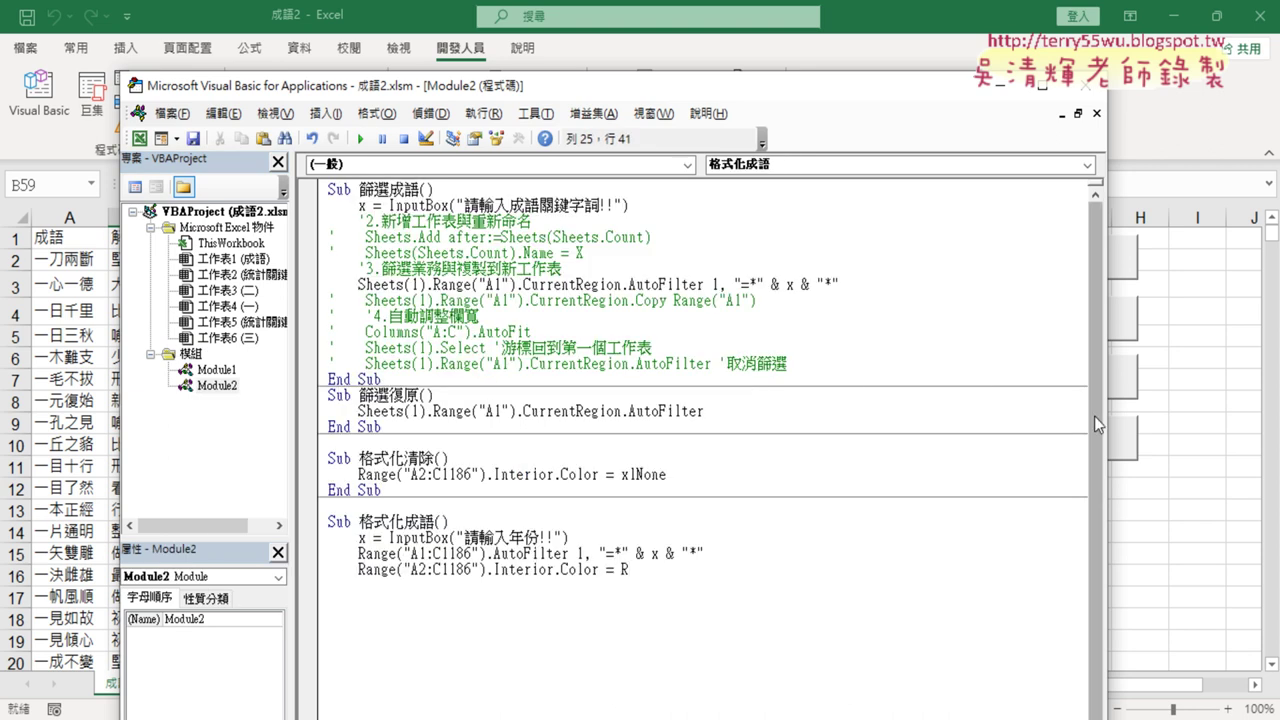
drag(1106, 420, 817, 413)
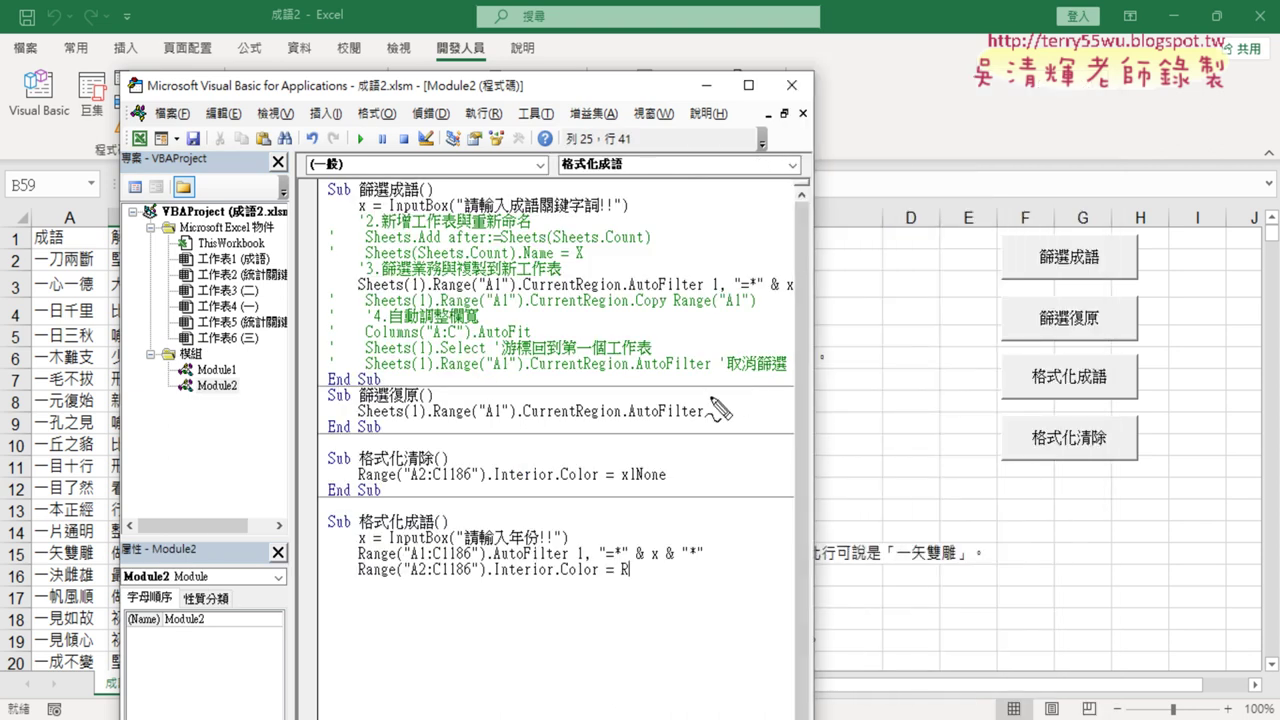
mouse_move(235, 404)
mouse_down()
mouse_move(180, 394)
mouse_move(232, 380)
mouse_up()
mouse_move(58, 72)
mouse_down()
mouse_move(148, 370)
mouse_move(174, 385)
mouse_up()
drag(164, 342, 172, 384)
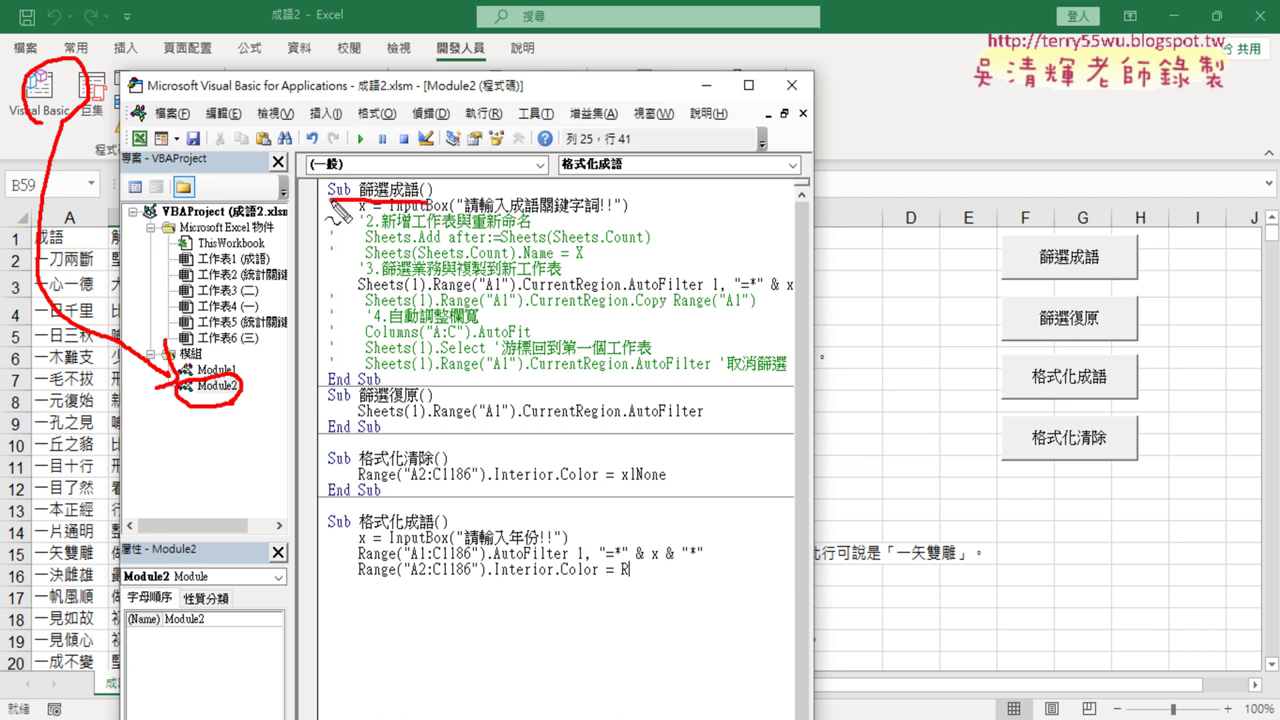
mouse_move(331, 198)
mouse_down()
mouse_move(914, 206)
mouse_move(1028, 251)
mouse_move(994, 272)
mouse_up()
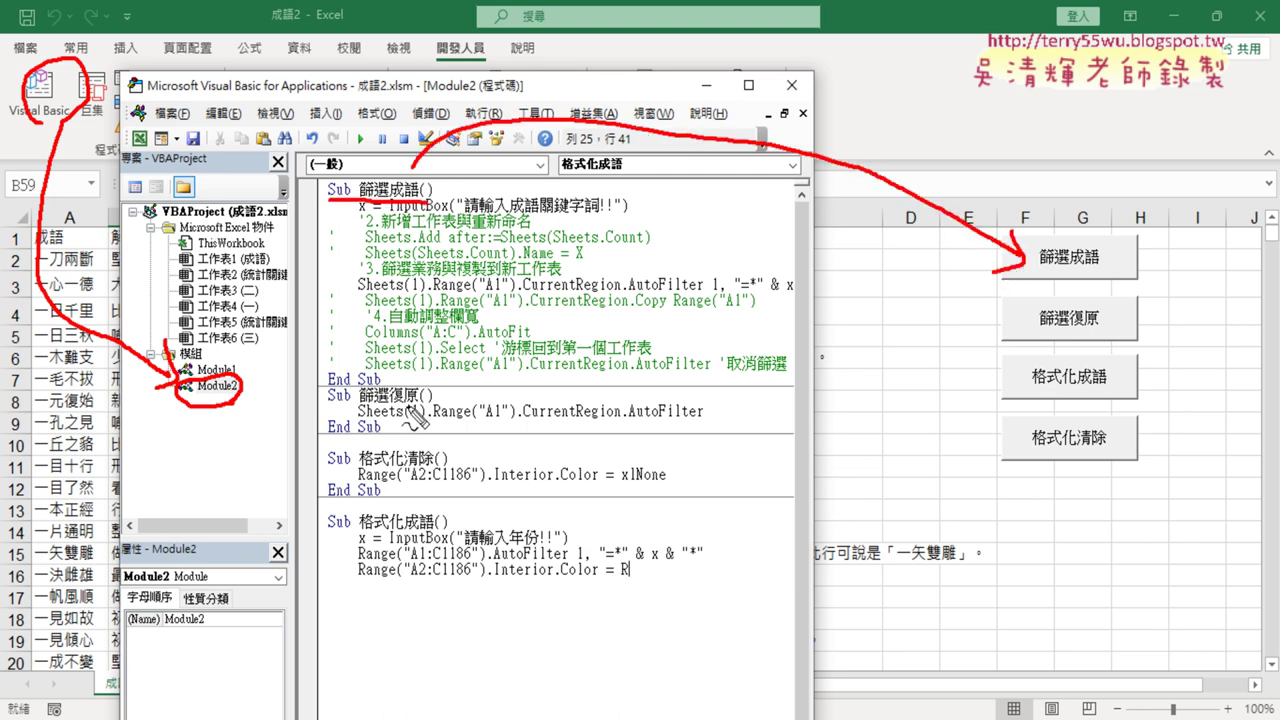
mouse_move(425, 410)
mouse_down()
mouse_move(540, 372)
mouse_move(1018, 330)
mouse_move(1000, 346)
mouse_up()
drag(447, 460, 994, 372)
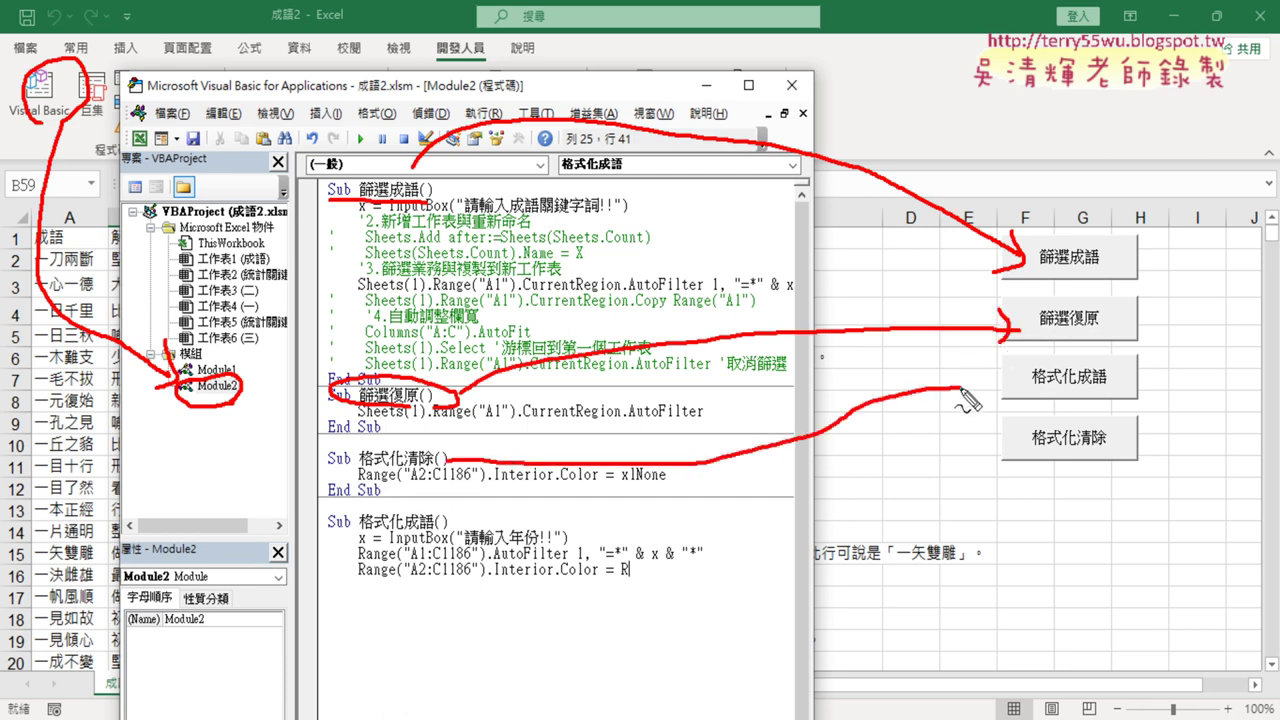
mouse_move(470, 525)
mouse_down()
mouse_move(914, 488)
mouse_move(996, 446)
mouse_move(990, 482)
mouse_up()
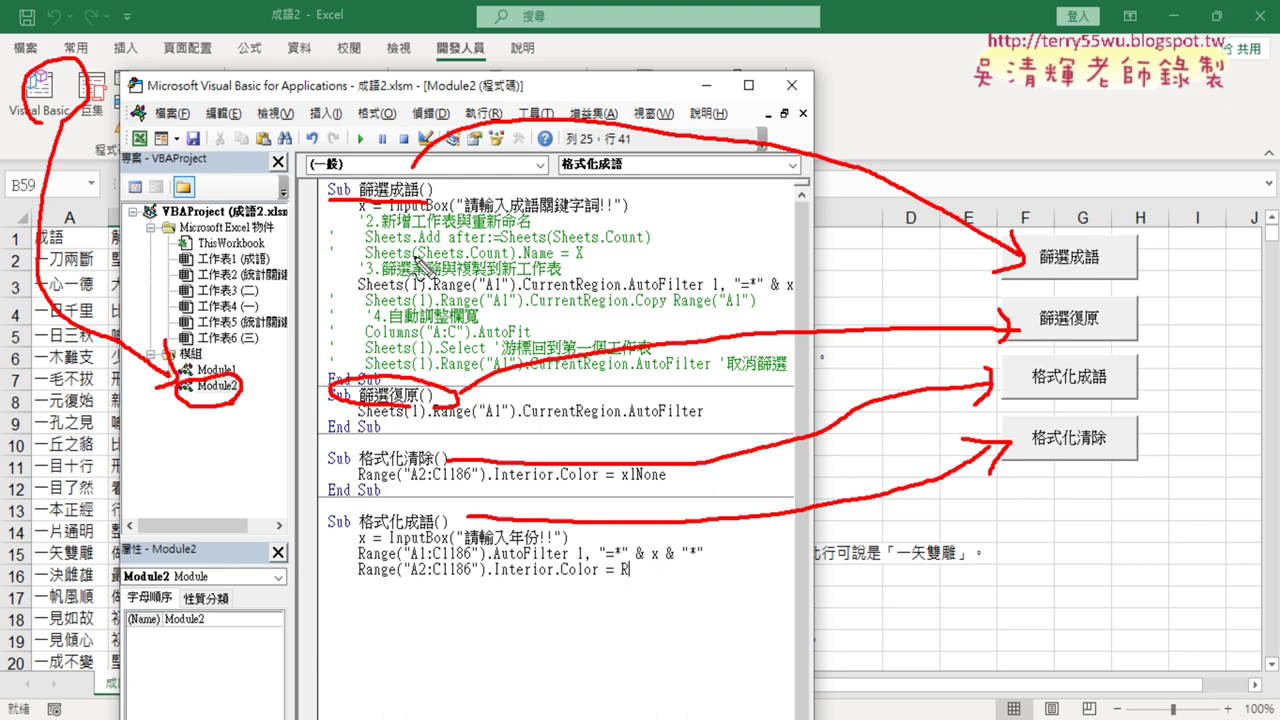
key(Escape)
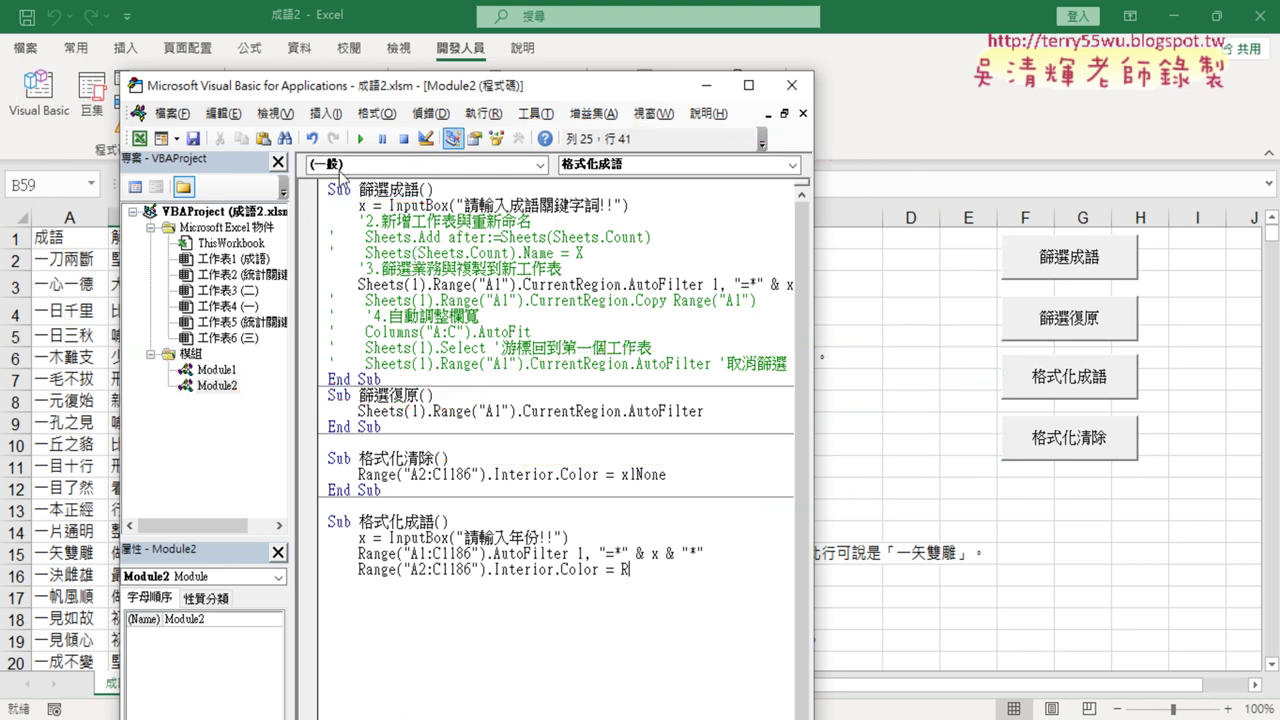
- Close the Visual Basic editor to return to the 成語 sheet and its four buttons
click(707, 80)
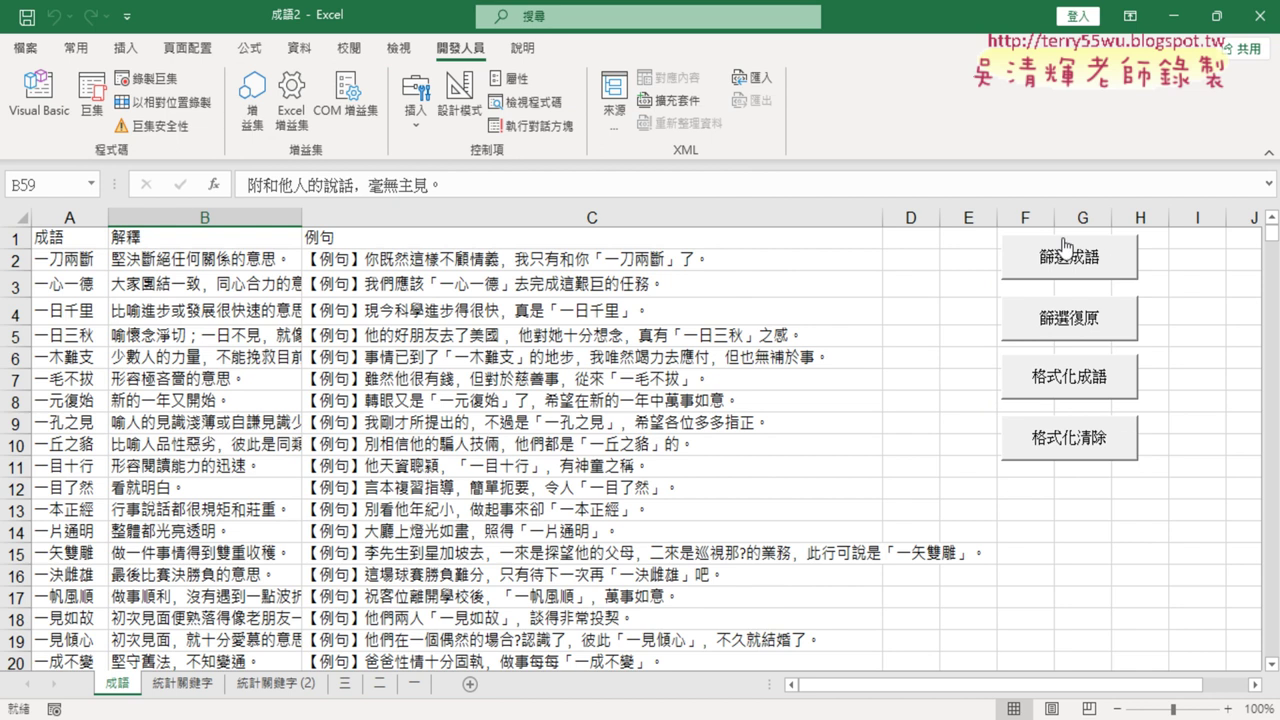